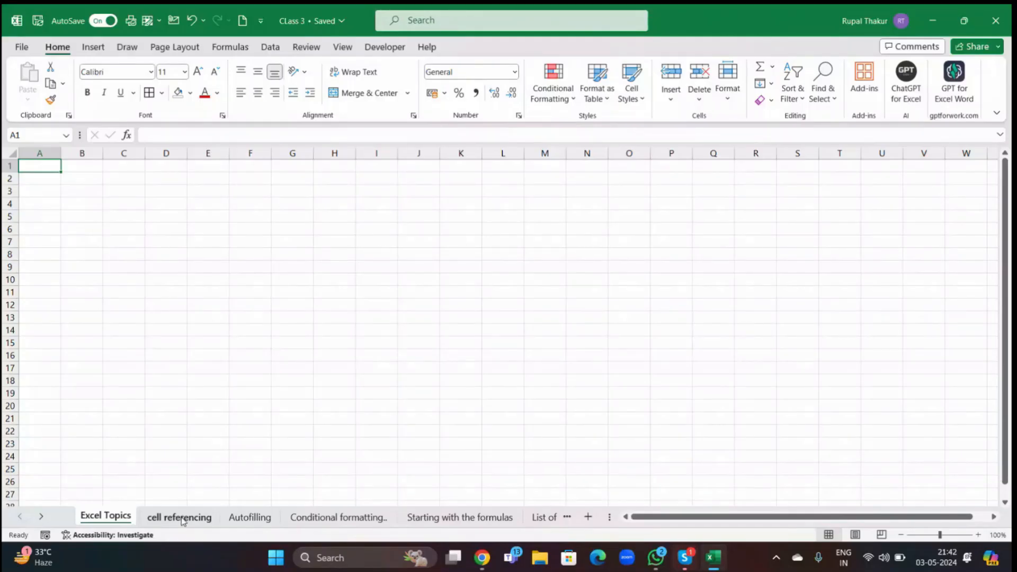
# Open the "cell referencing" worksheet and show the product sales table.
pyautogui.click(180, 518)
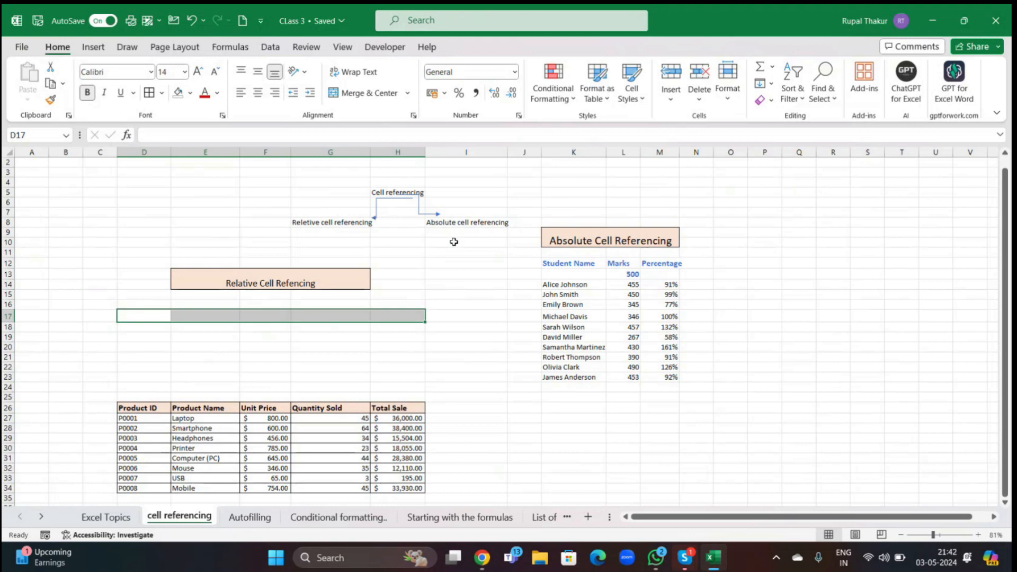
pyautogui.scroll(-1, 352, 352)
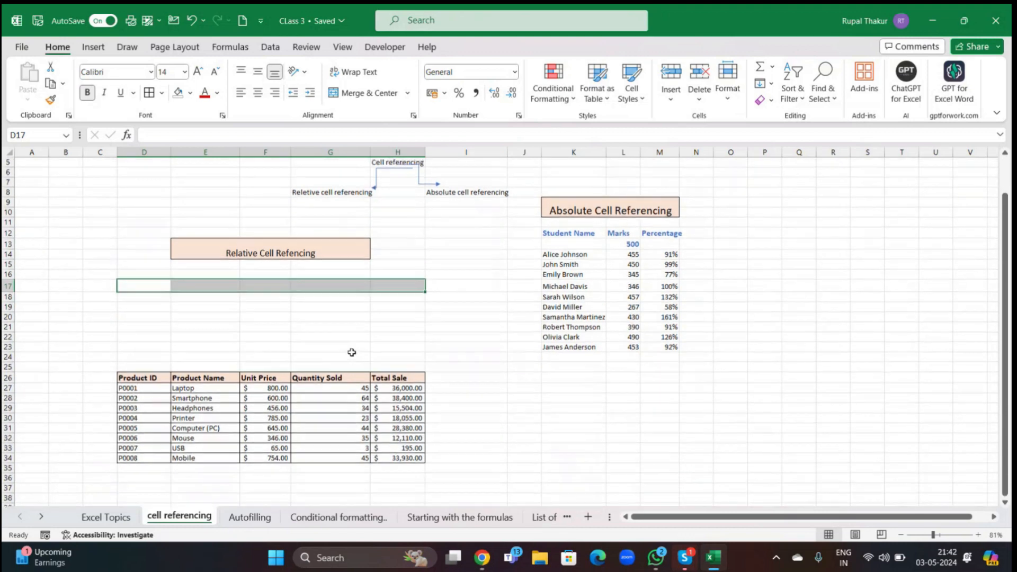
pyautogui.scroll(-2, 352, 352)
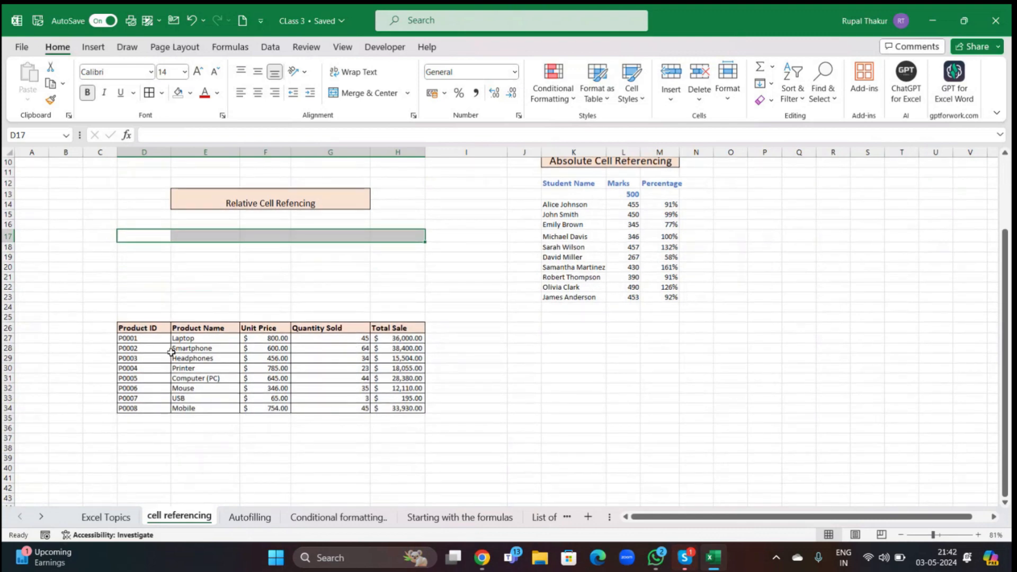
pyautogui.scroll(3, 171, 352)
pyautogui.scroll(-2, 504, 270)
# Open the Laptop row's Total Sale formula in H27 to inspect its cell references.
pyautogui.moveTo(497, 270); pyautogui.dragTo(504, 348)
pyautogui.doubleClick(483, 268)
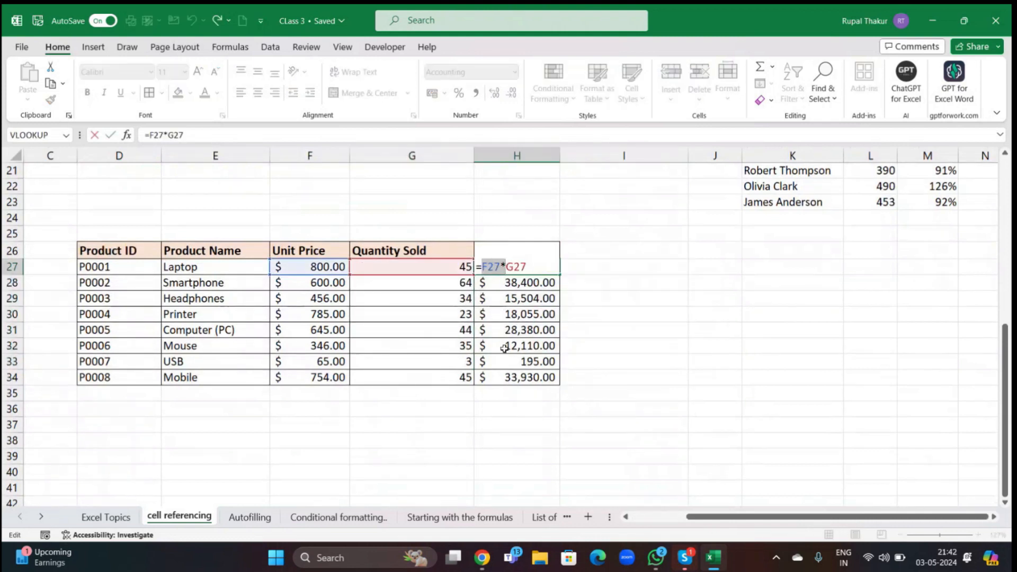
pyautogui.click(640, 317)
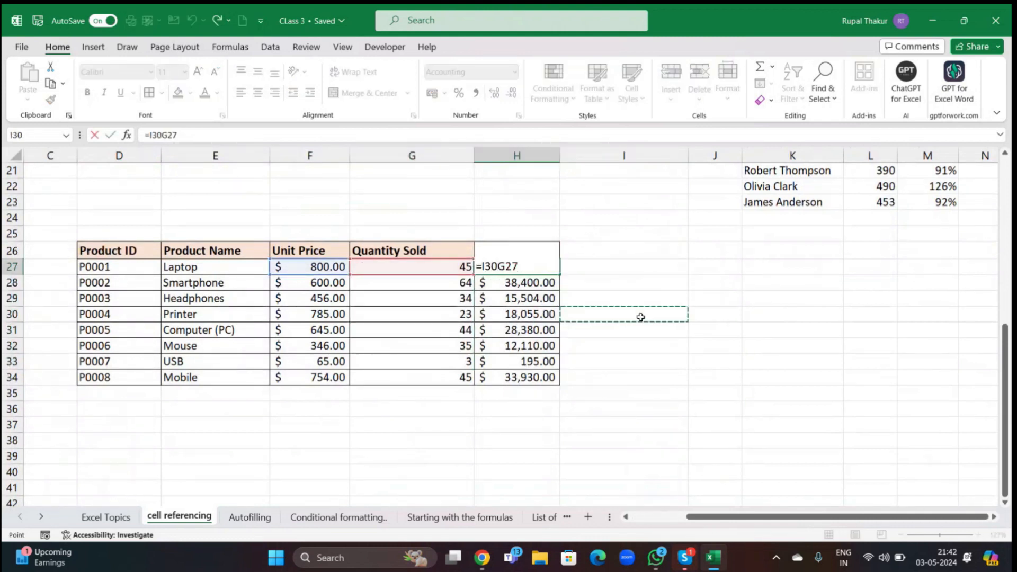
pyautogui.press('Return')
# Replace the broken Total Sale formula in H27 with =F27*G27.
pyautogui.click(547, 268)
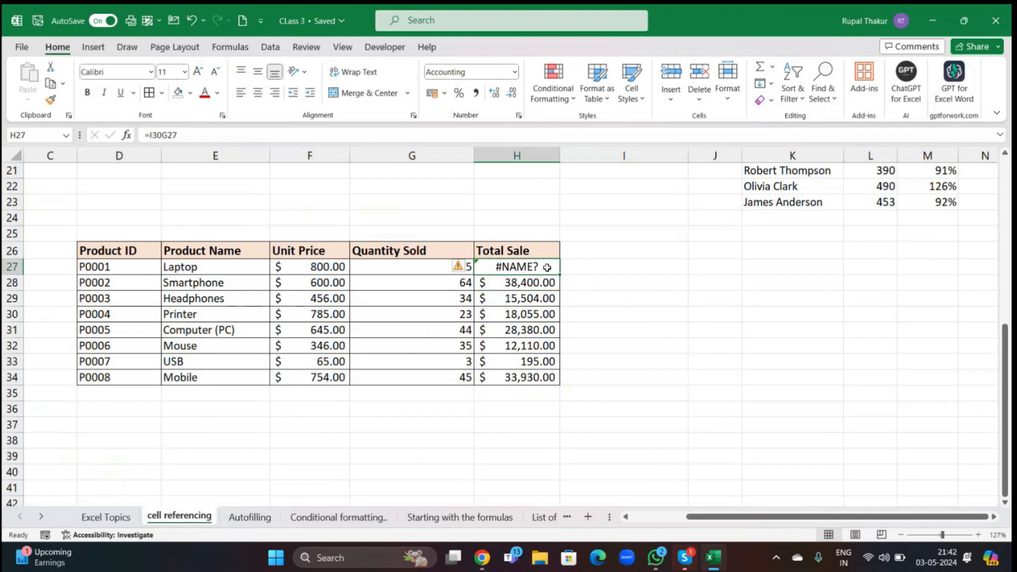
pyautogui.doubleClick(547, 267)
pyautogui.press('BackSpace')
pyautogui.press('BackSpace')
pyautogui.press('BackSpace')
pyautogui.press('BackSpace')
pyautogui.press('BackSpace')
pyautogui.press('BackSpace')
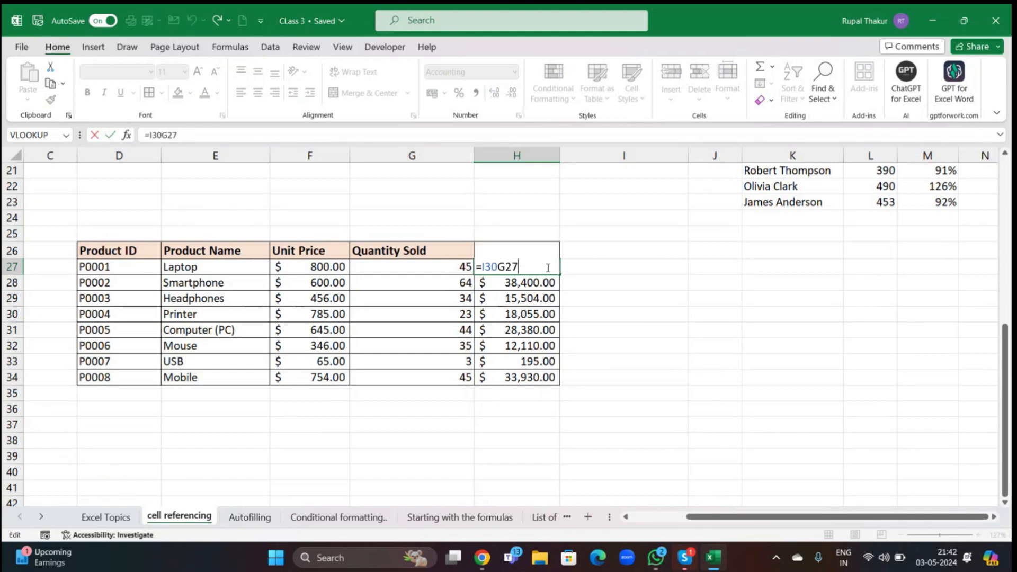
pyautogui.press('BackSpace')
pyautogui.press('BackSpace')
pyautogui.press('BackSpace')
pyautogui.press('BackSpace')
pyautogui.press('BackSpace')
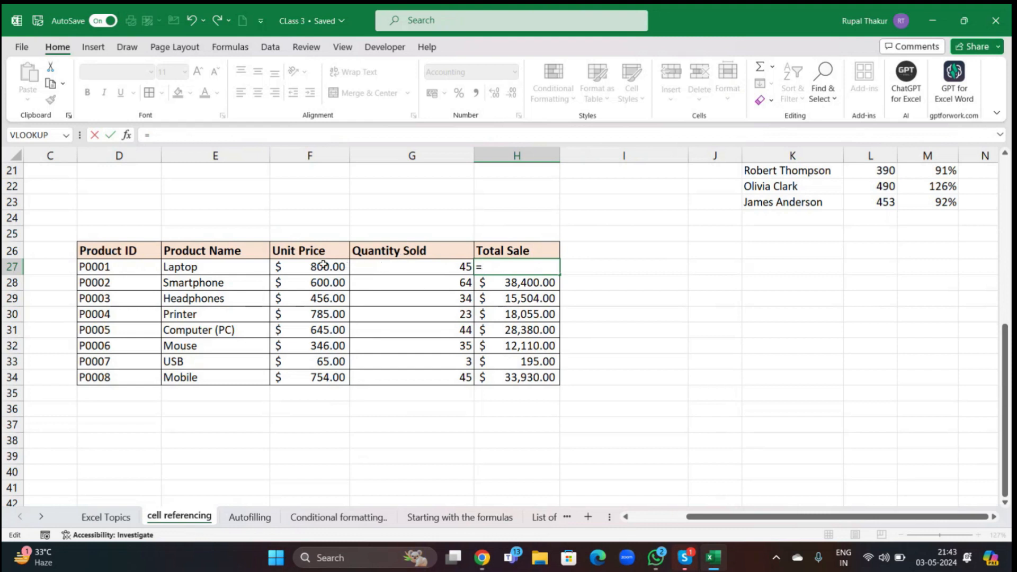
pyautogui.click(294, 270)
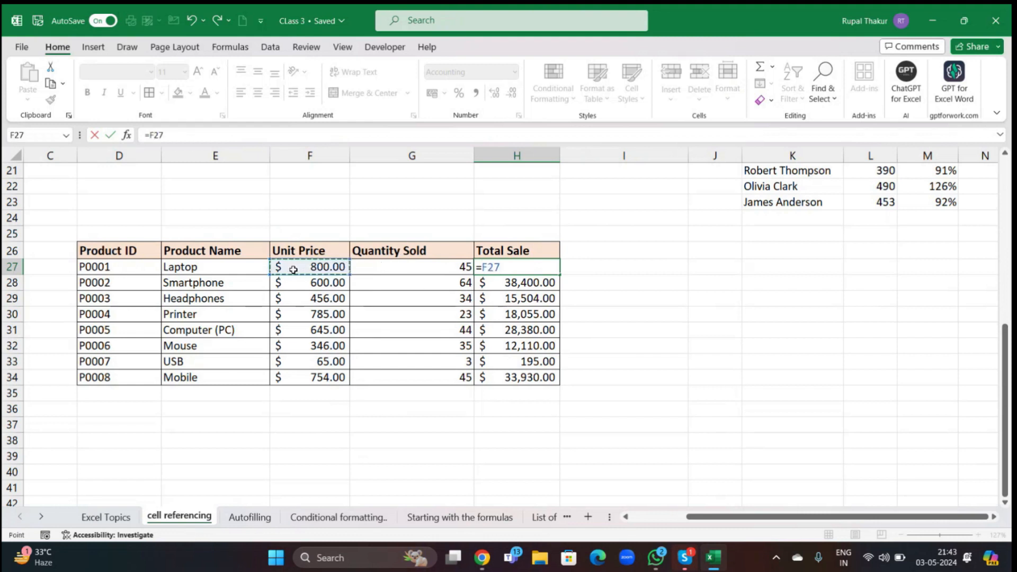
pyautogui.write('*')
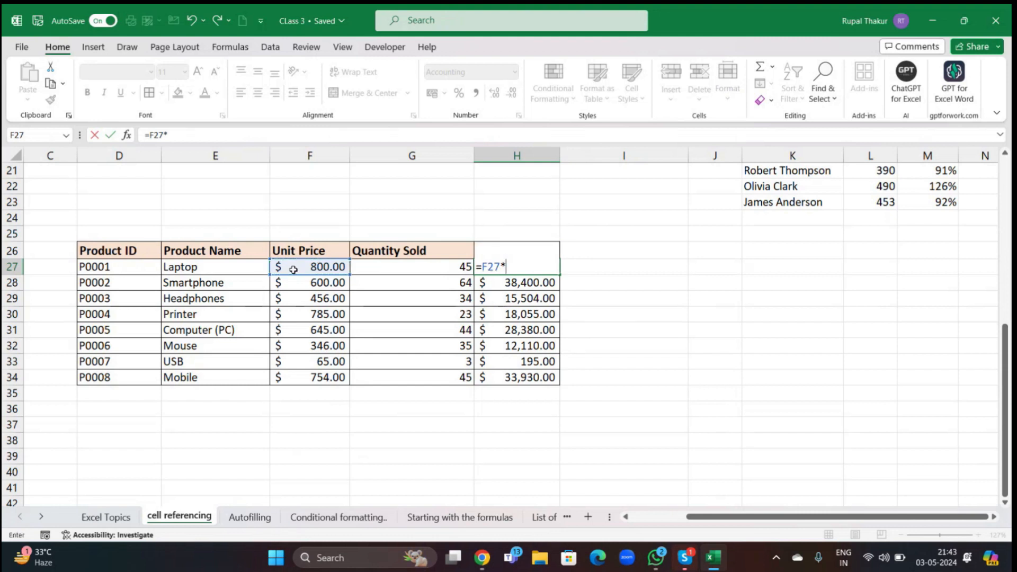
pyautogui.click(376, 268)
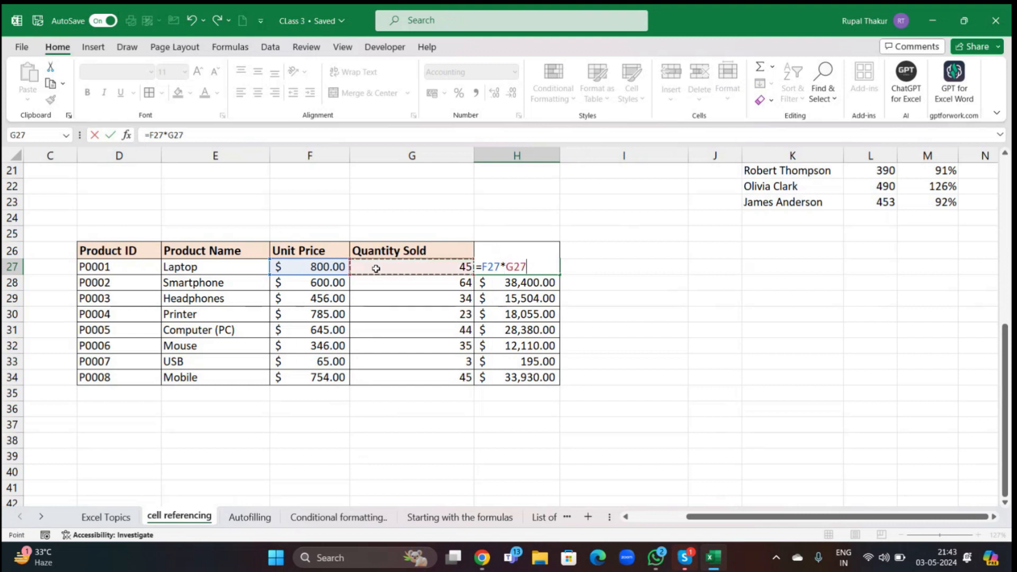
pyautogui.press('Return')
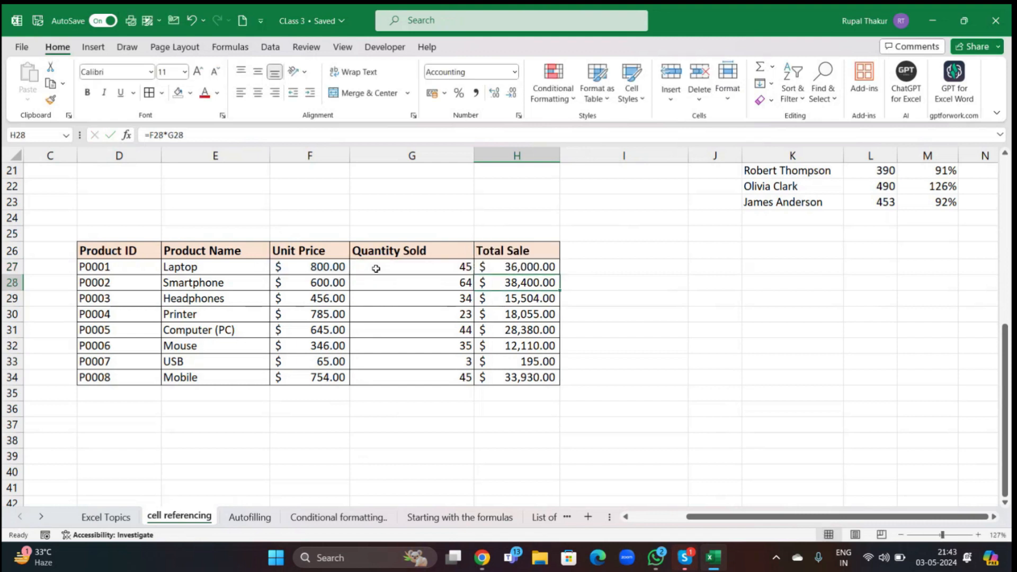
# Clear all the Total Sale values in H27:H34.
pyautogui.click(485, 268)
pyautogui.moveTo(485, 268); pyautogui.dragTo(531, 380)
pyautogui.press('Delete')
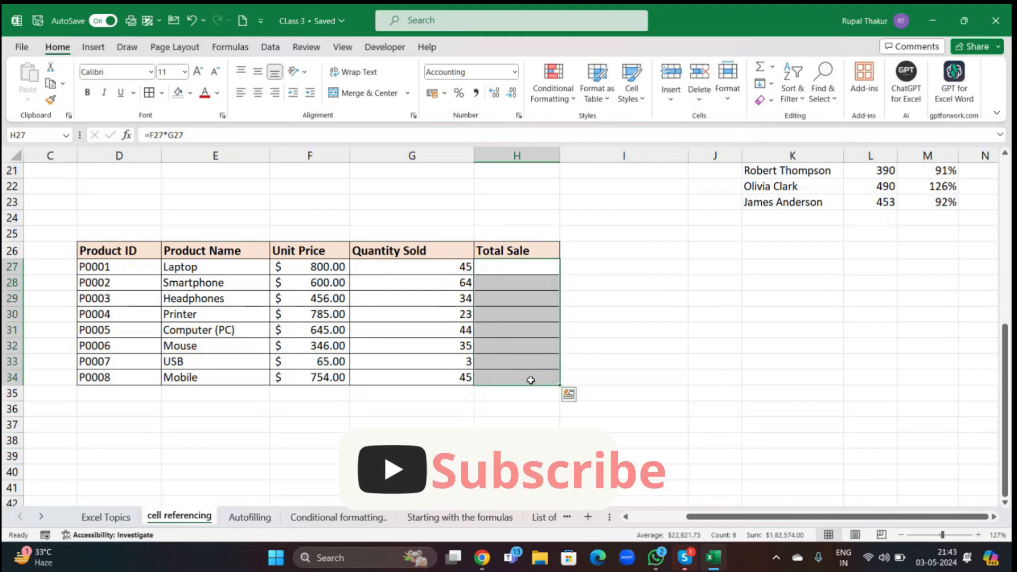
pyautogui.click(661, 334)
# Enter the formula =F27*G27 in H27 to multiply the Laptop's unit price by its quantity sold.
pyautogui.click(498, 264)
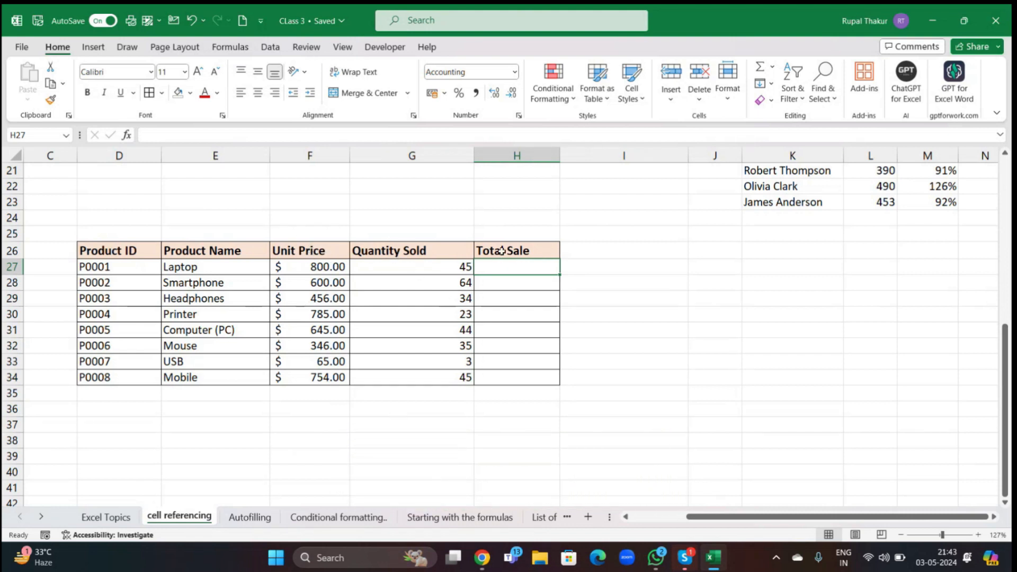
pyautogui.write('=')
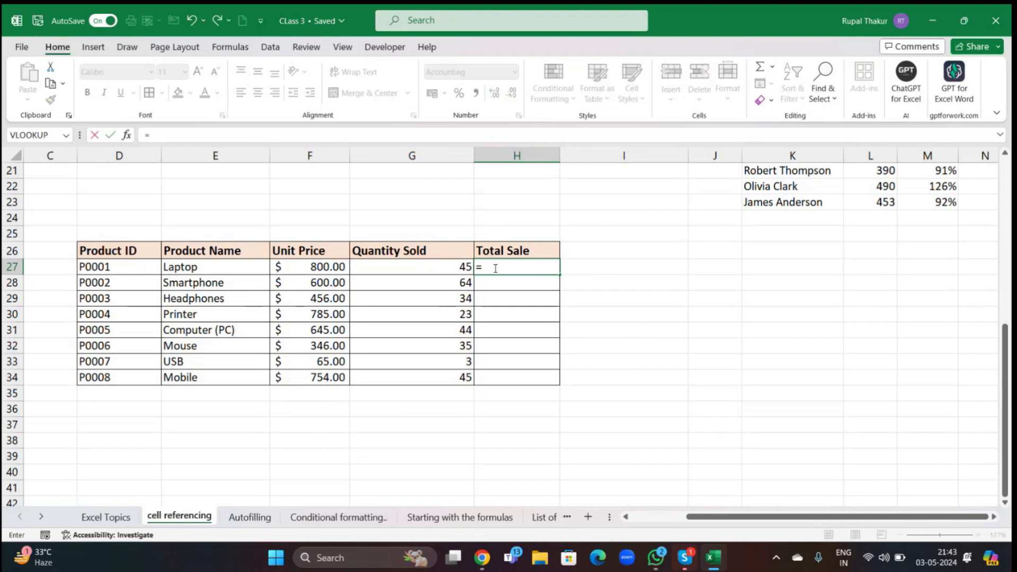
pyautogui.click(306, 271)
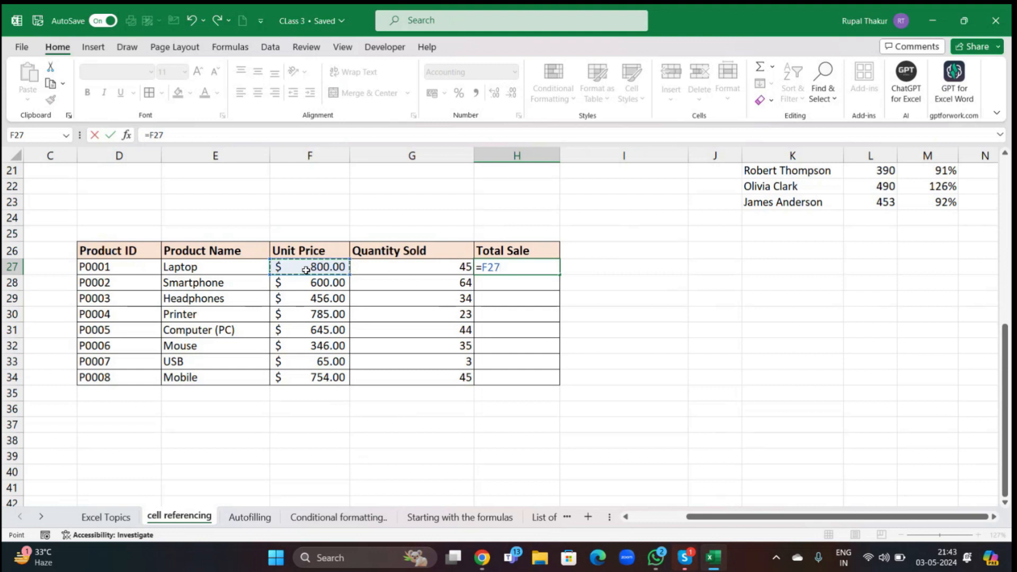
pyautogui.write('*')
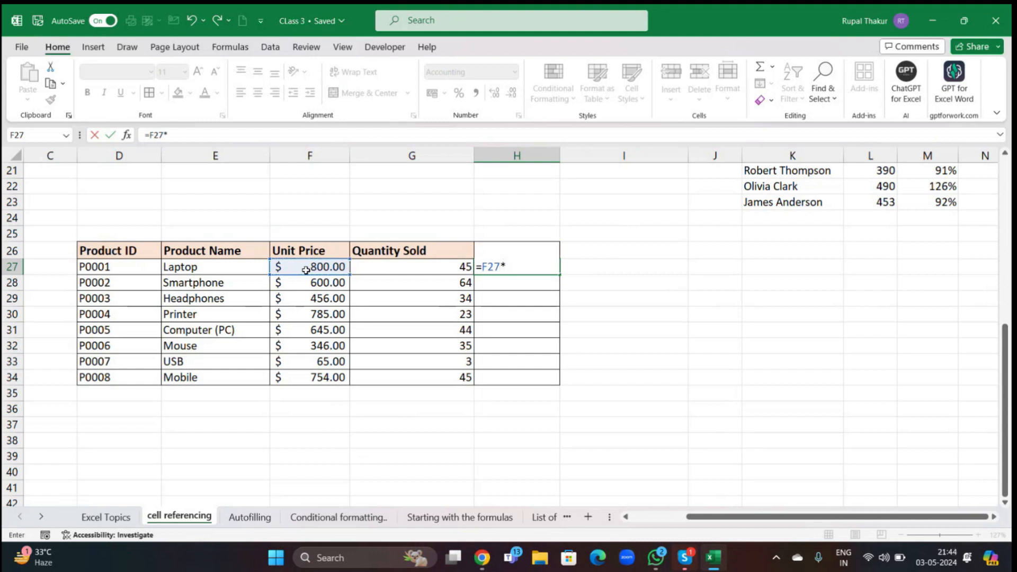
pyautogui.click(383, 270)
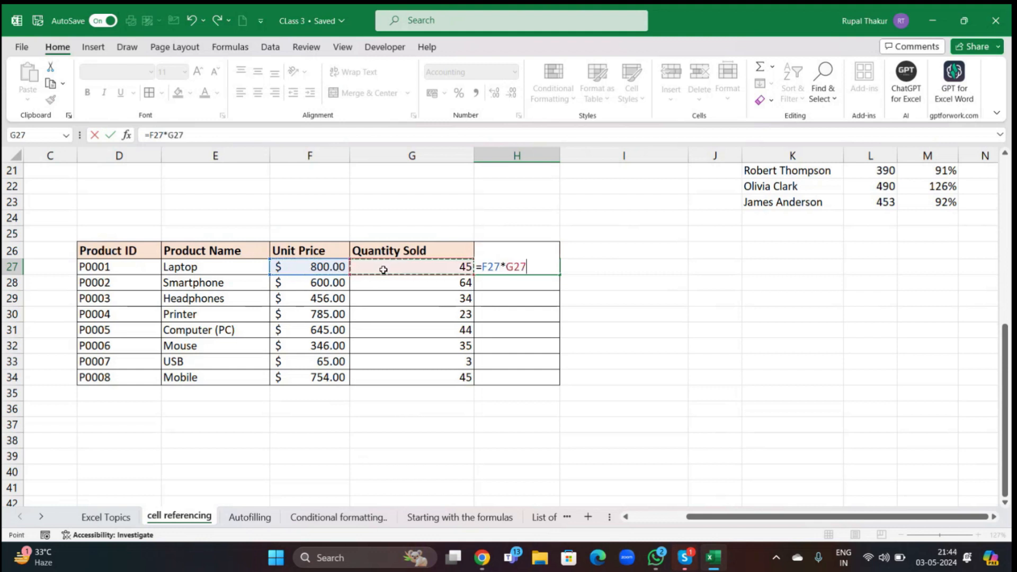
pyautogui.press('Return')
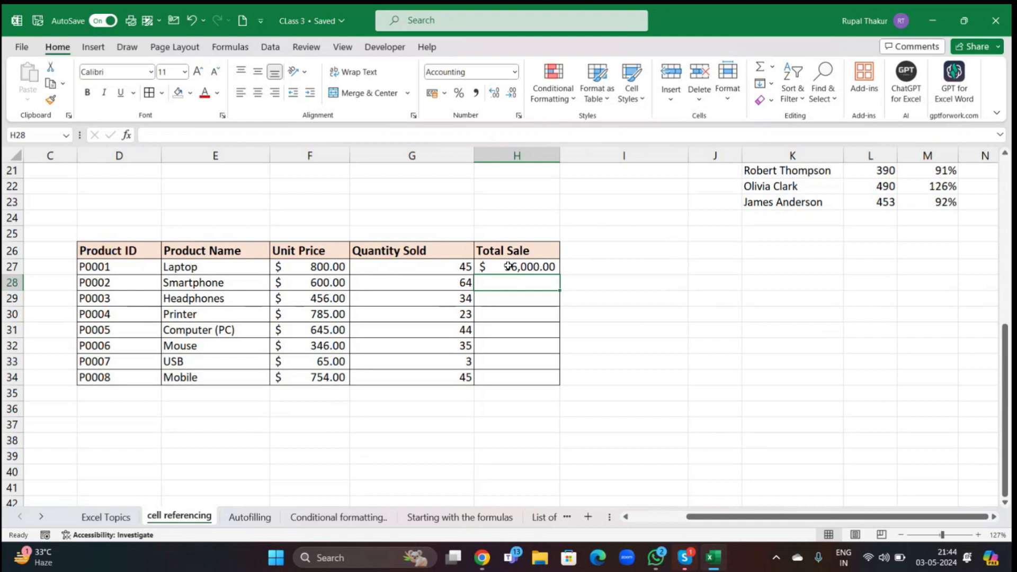
# Fill the Total Sale formula from H27 down through H34.
pyautogui.click(509, 265)
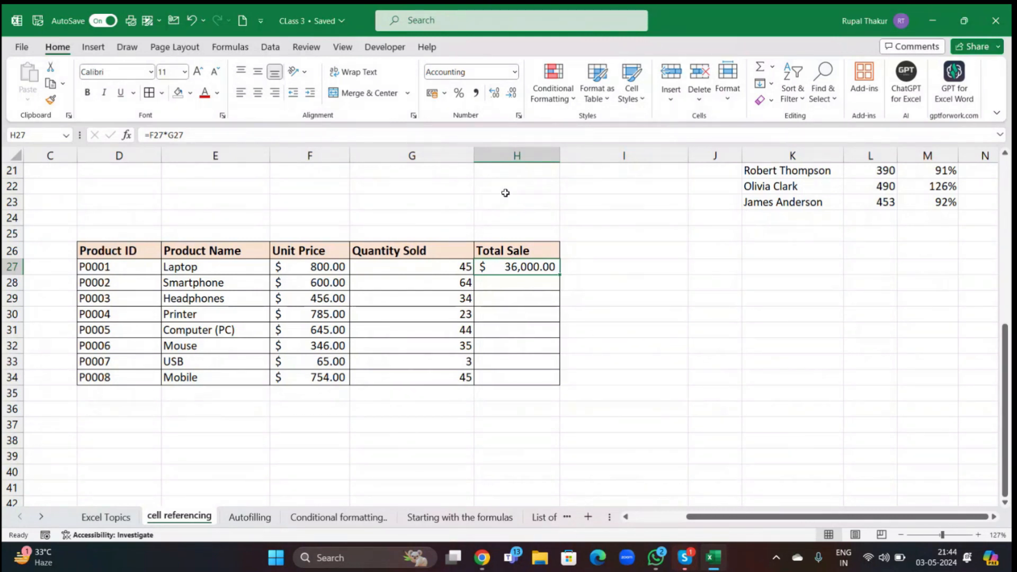
pyautogui.doubleClick(559, 274)
pyautogui.hotkey('ctrl', 'z')
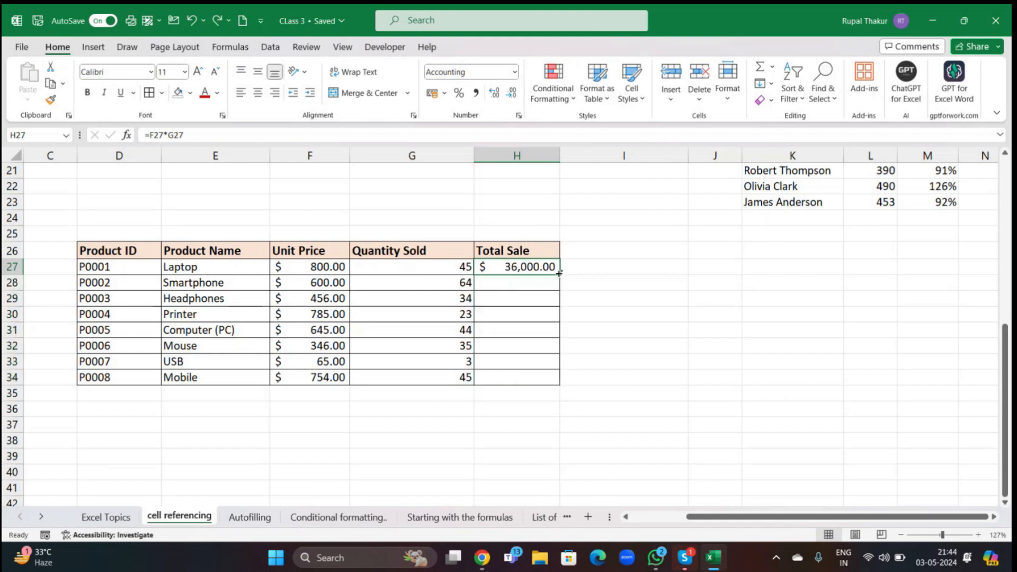
pyautogui.moveTo(559, 274); pyautogui.dragTo(563, 381)
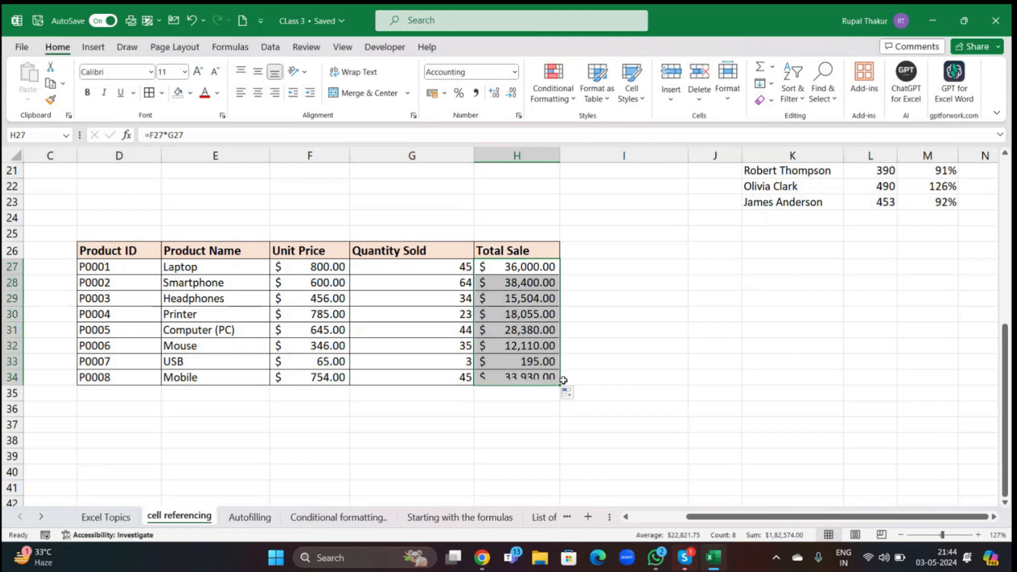
pyautogui.click(598, 335)
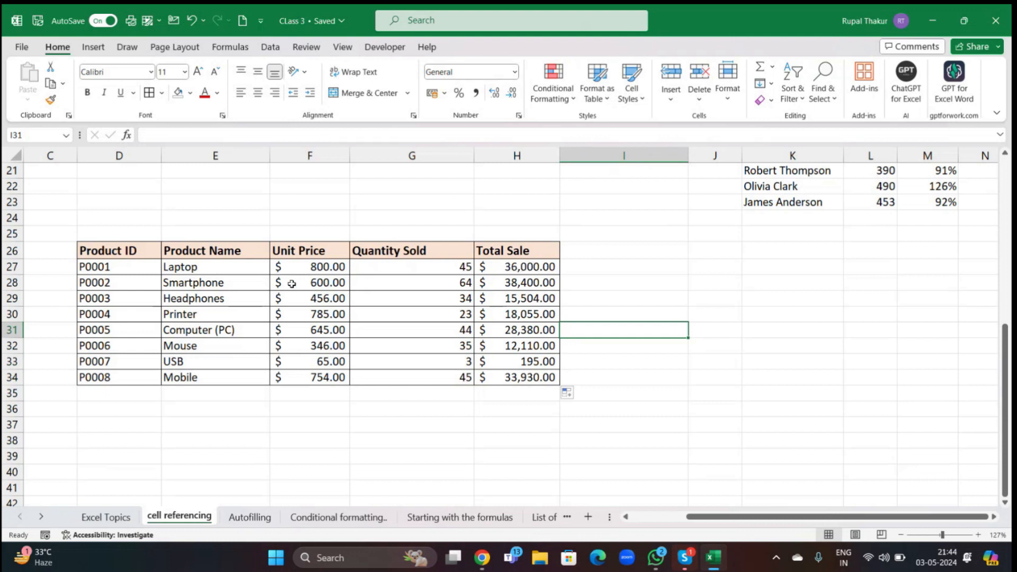
# Calculate =600*64 in I28 as a check of the Smartphone total, and clear that cell again.
pyautogui.click(661, 277)
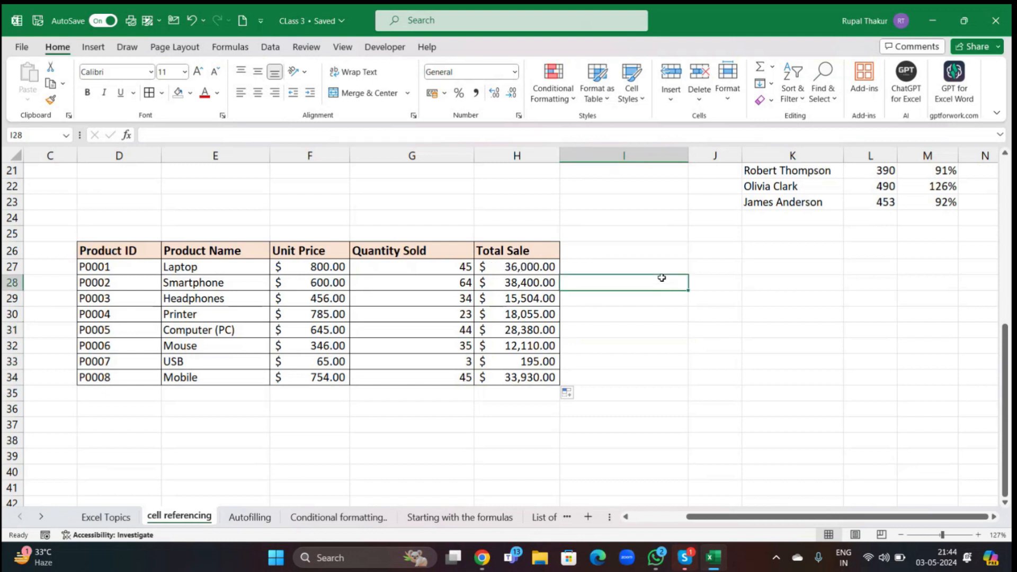
pyautogui.write('=')
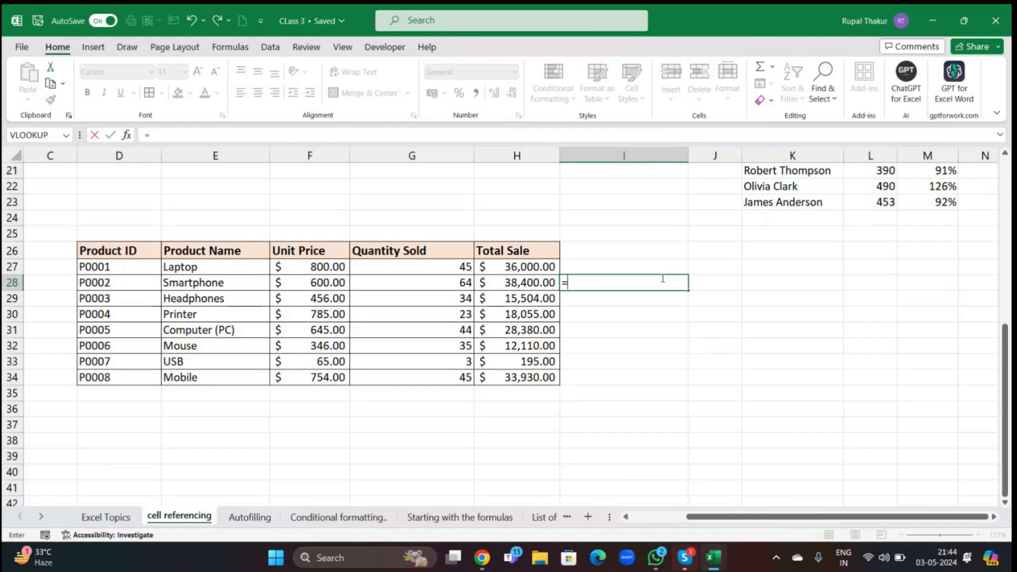
pyautogui.write('6000')
pyautogui.press('BackSpace')
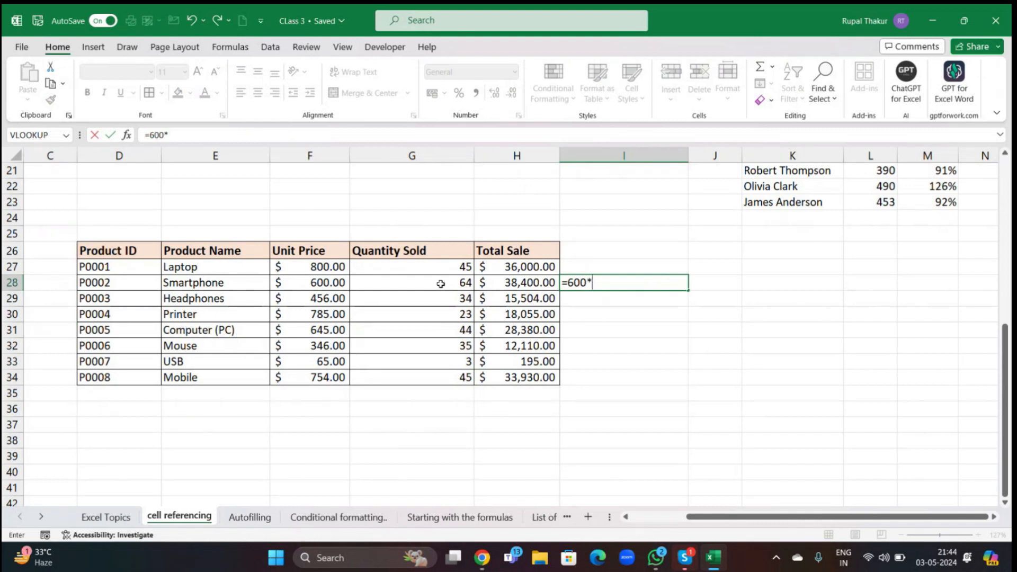
pyautogui.write('64')
pyautogui.press('Return')
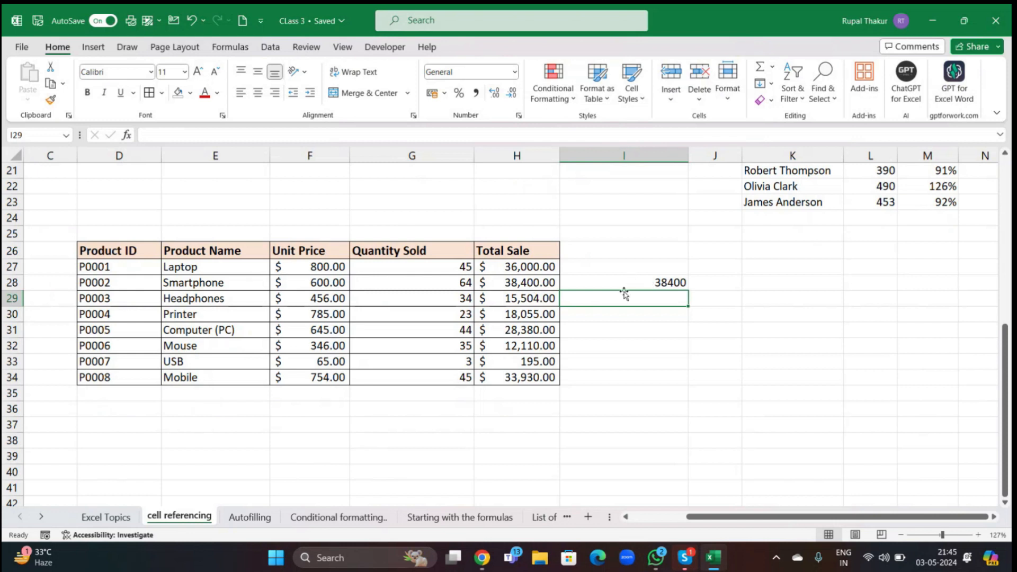
pyautogui.click(650, 280)
pyautogui.press('BackSpace')
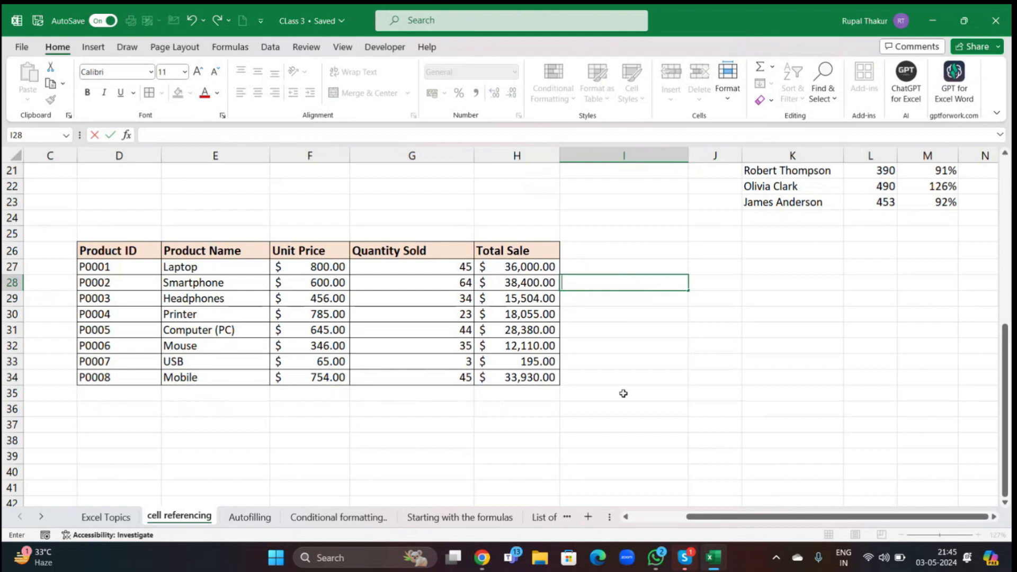
# Inspect the relative references in the Total Sale formulas of H27 and H28.
pyautogui.doubleClick(522, 266)
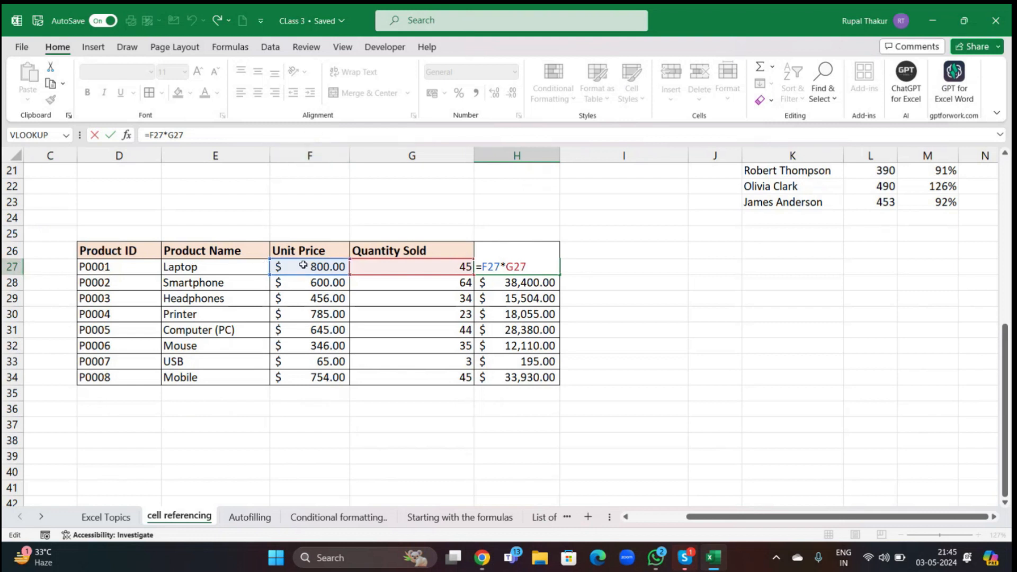
pyautogui.moveTo(303, 265); pyautogui.dragTo(513, 267)
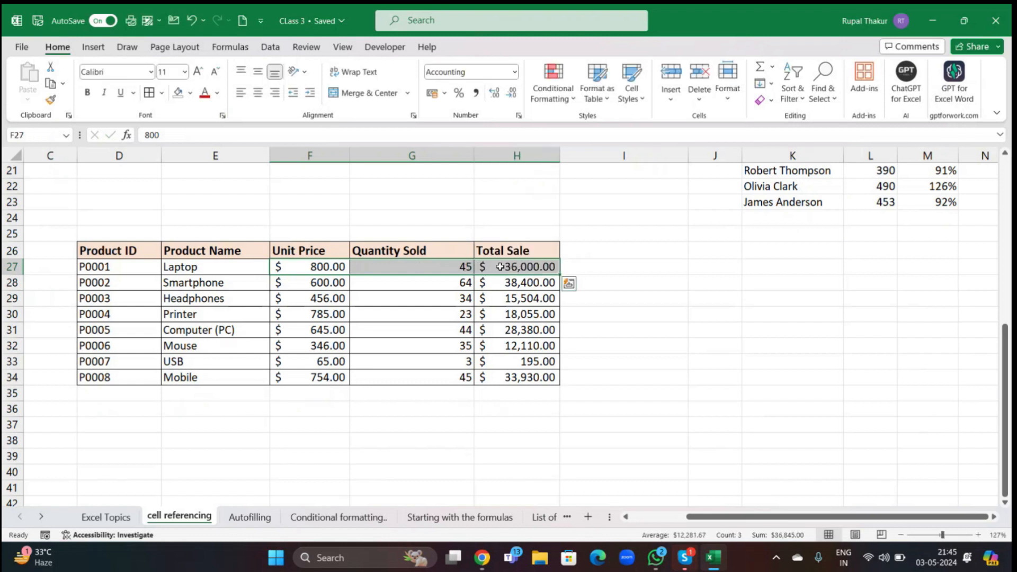
pyautogui.click(516, 287)
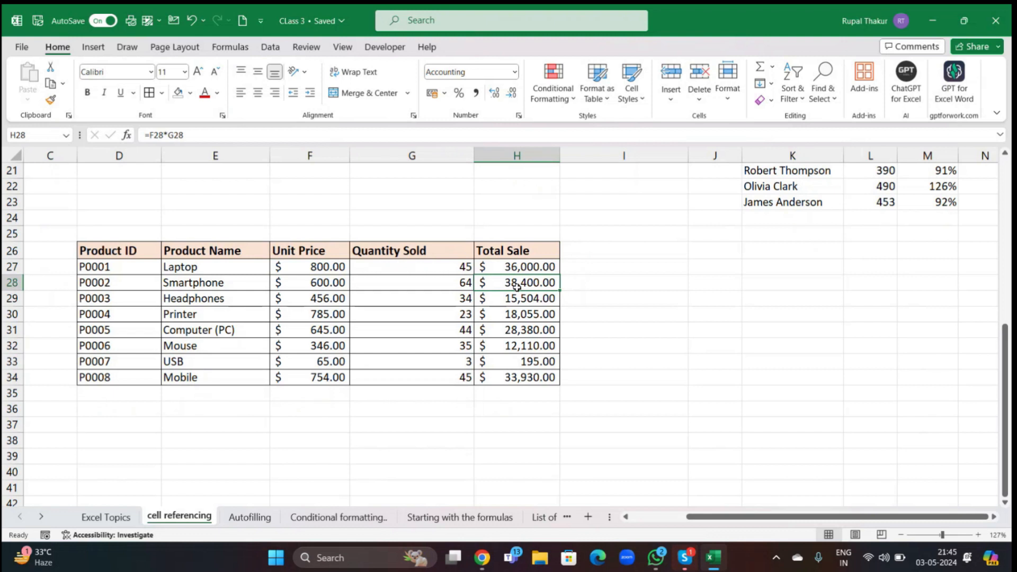
pyautogui.doubleClick(522, 284)
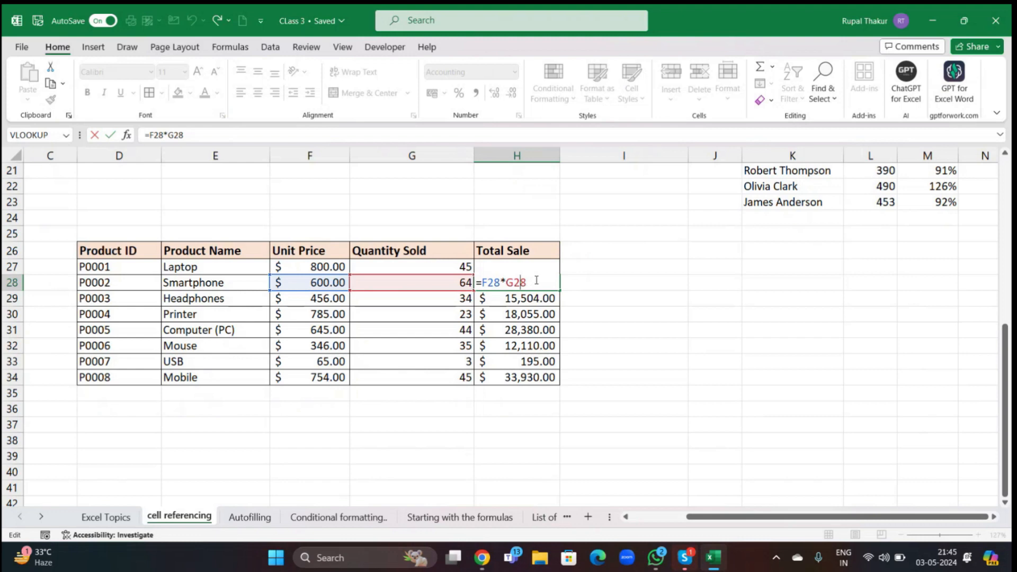
pyautogui.press('Return')
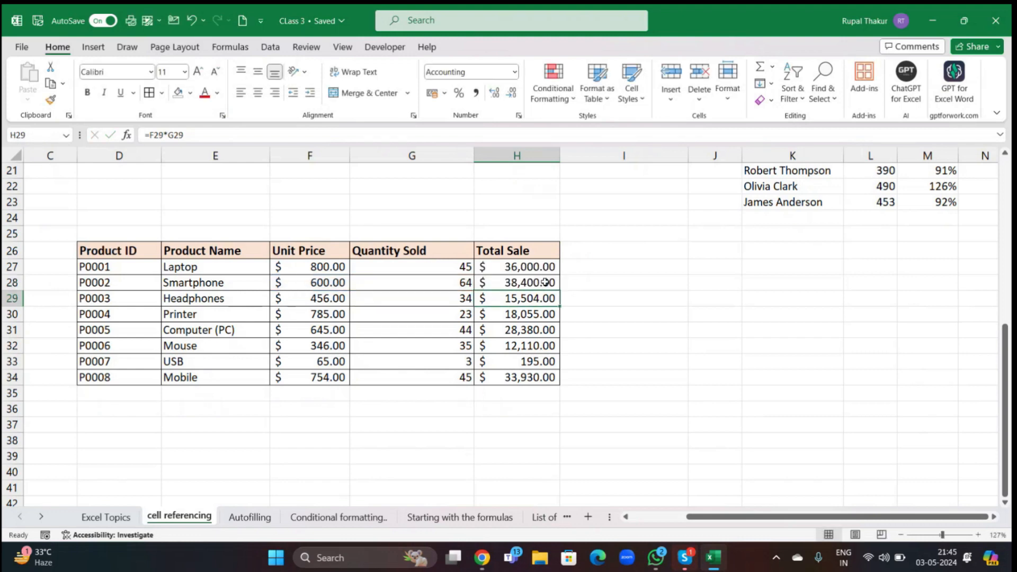
# Bring the Absolute Cell Referencing table of student marks and percentages into view.
pyautogui.keyDown('ctrl'); pyautogui.scroll(-1, 625, 301); pyautogui.keyUp('ctrl')
pyautogui.hscroll(4, 625, 301)
pyautogui.scroll(4, 625, 301)
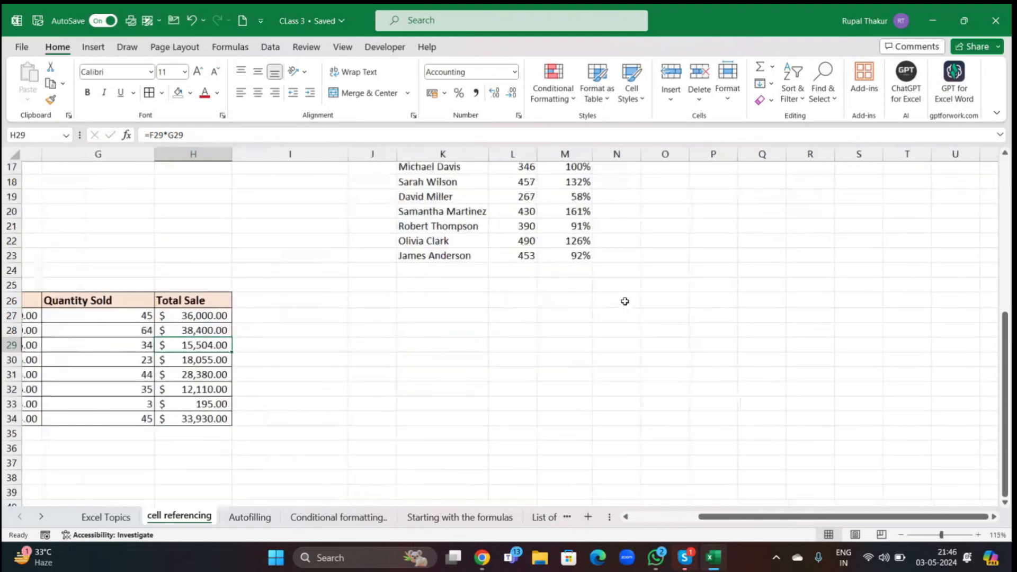
pyautogui.scroll(2, 625, 300)
pyautogui.hscroll(1, 625, 301)
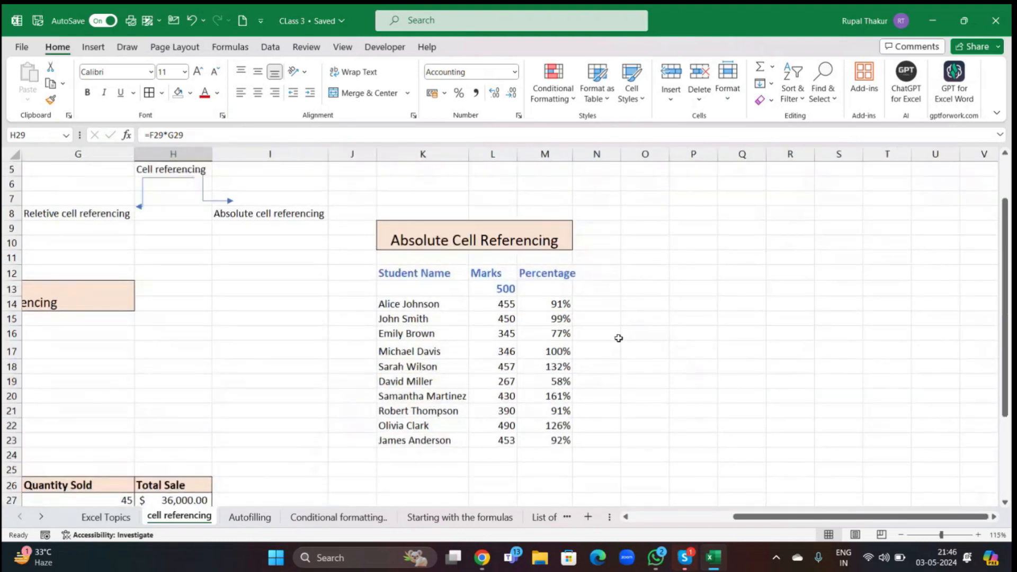
# Clear the existing Percentage results in M14:M24 of the student marks table.
pyautogui.moveTo(556, 306); pyautogui.dragTo(556, 455)
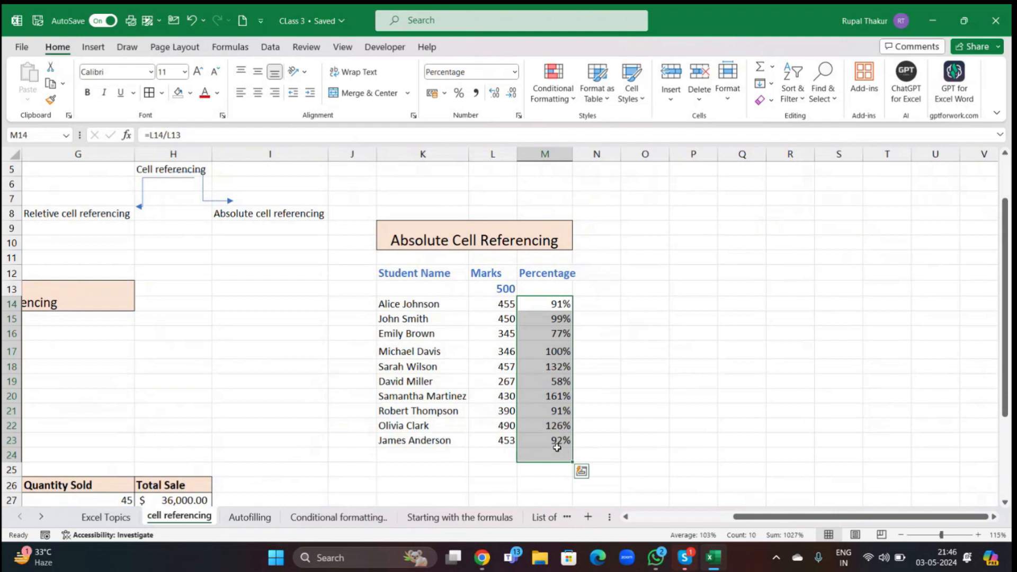
pyautogui.press('Delete')
pyautogui.click(670, 436)
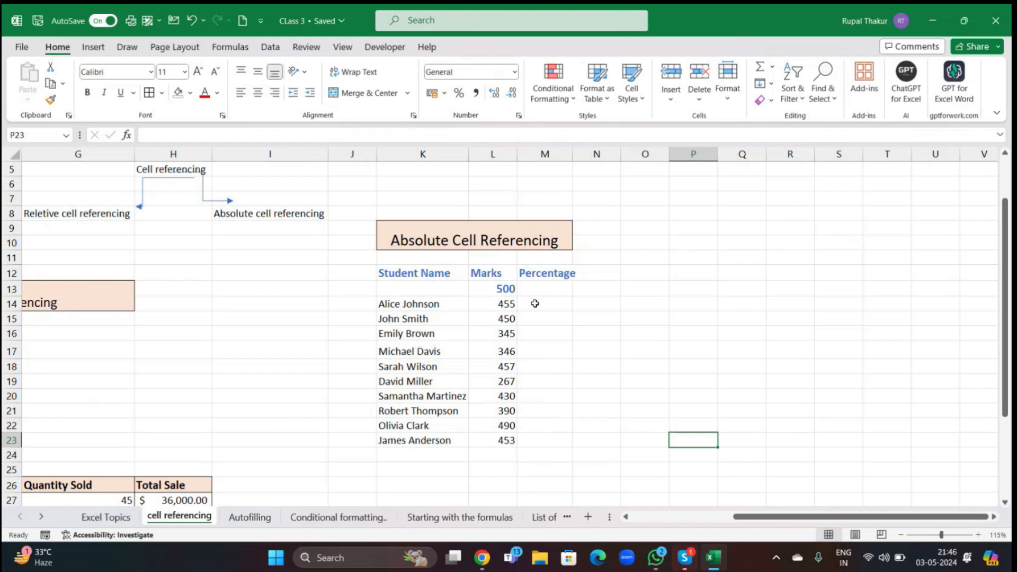
# Calculate the first student's percentage in M14 with the relative formula =L14/L13.
pyautogui.click(535, 303)
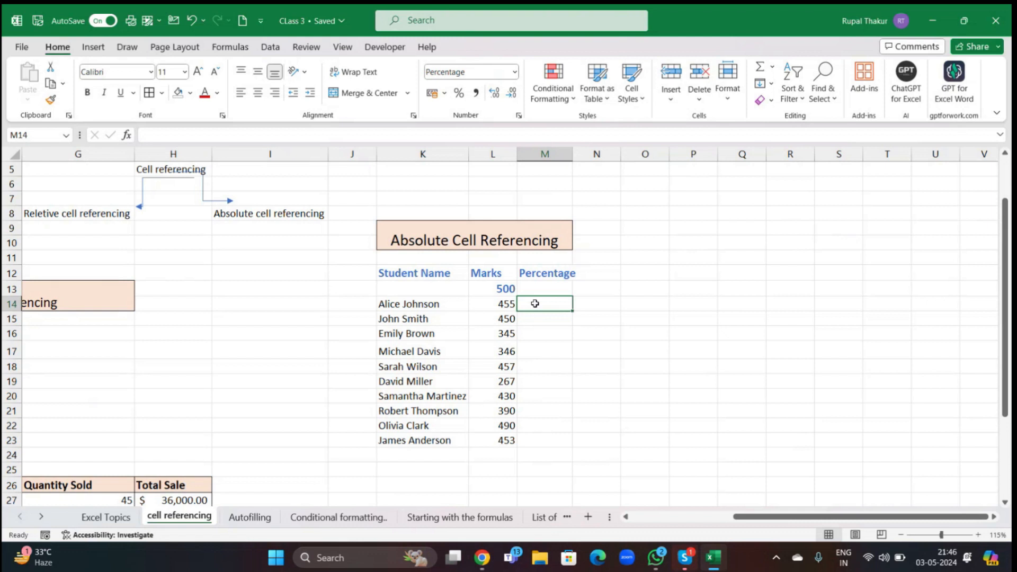
pyautogui.write('=')
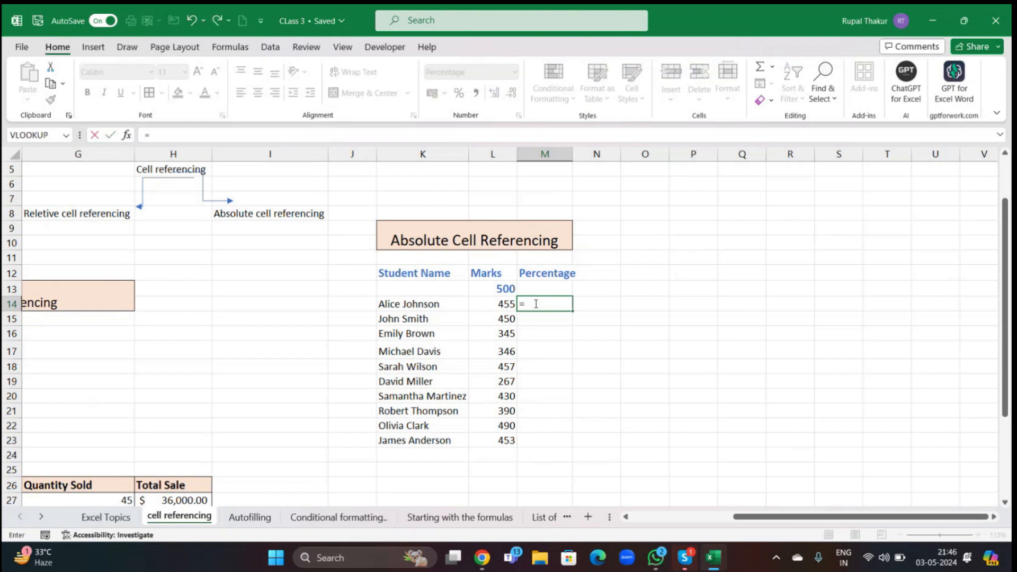
pyautogui.click(491, 304)
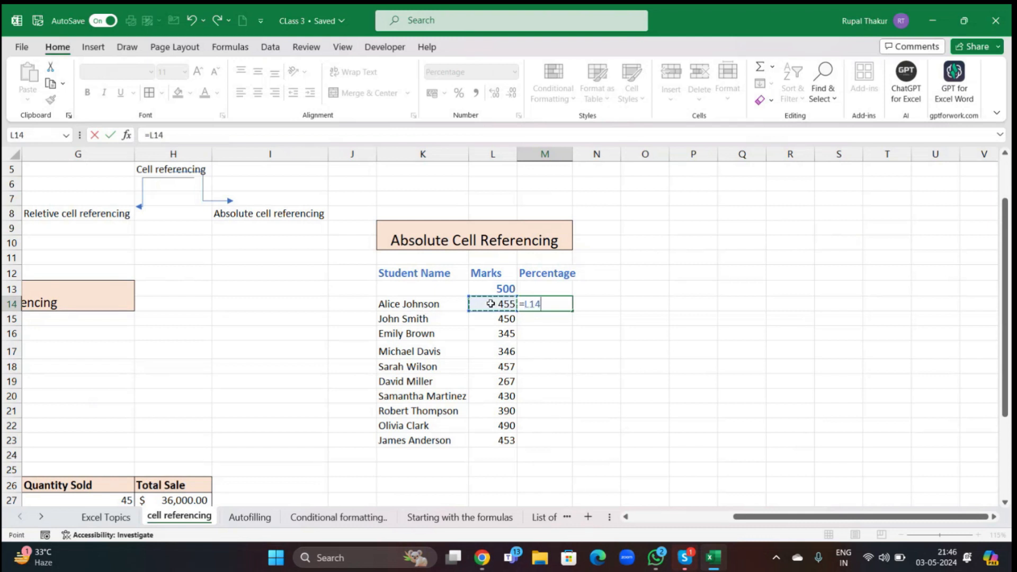
pyautogui.write('/')
pyautogui.click(510, 289)
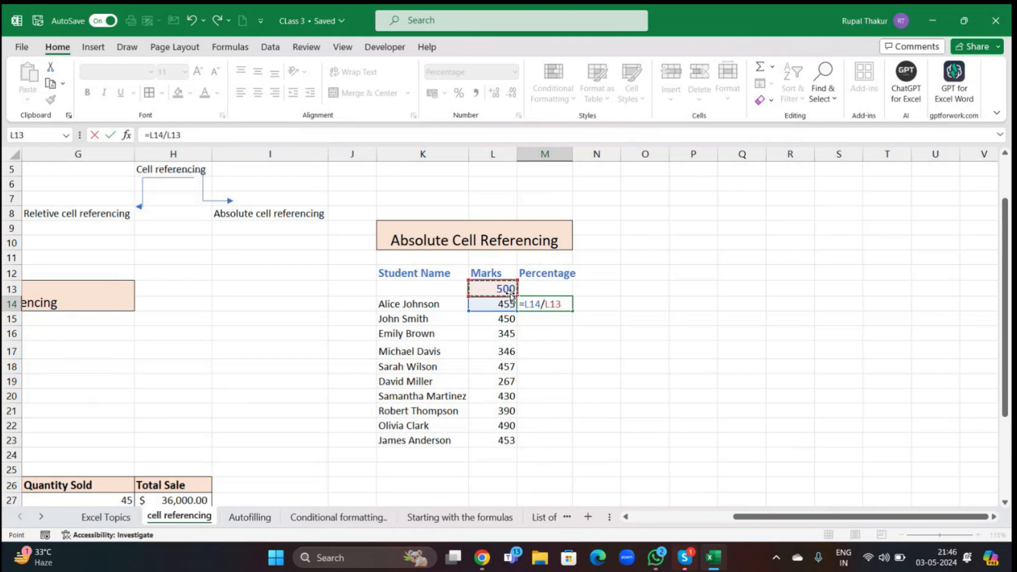
pyautogui.press('Return')
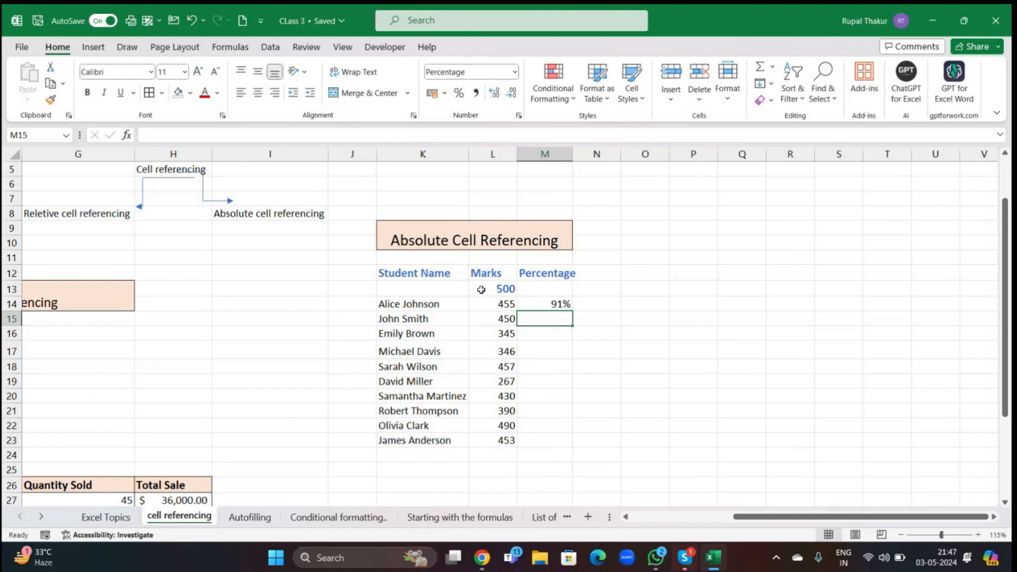
# Fill the relative Percentage formula from M14 down through M23.
pyautogui.doubleClick(558, 304)
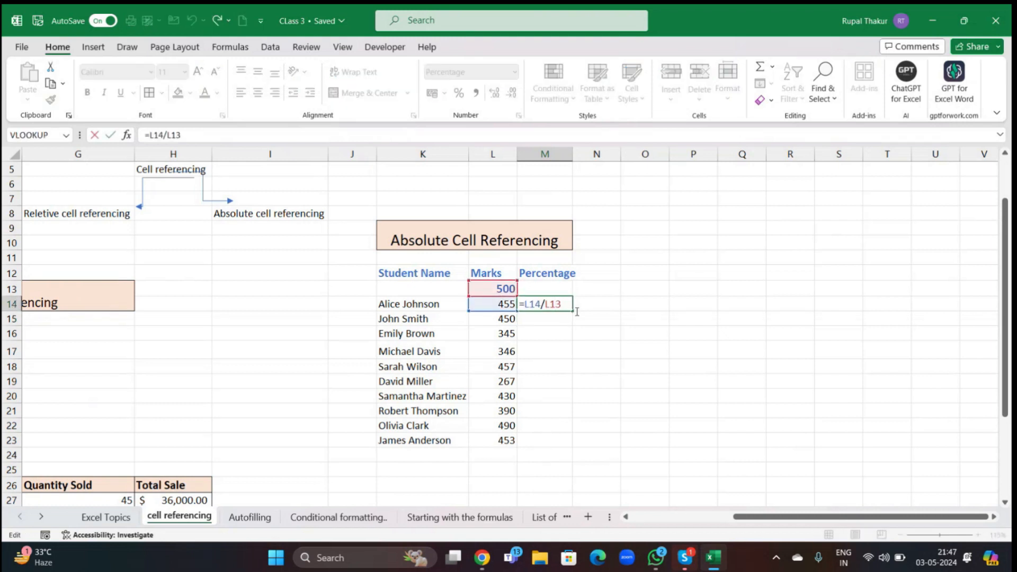
pyautogui.click(582, 306)
pyautogui.click(585, 316)
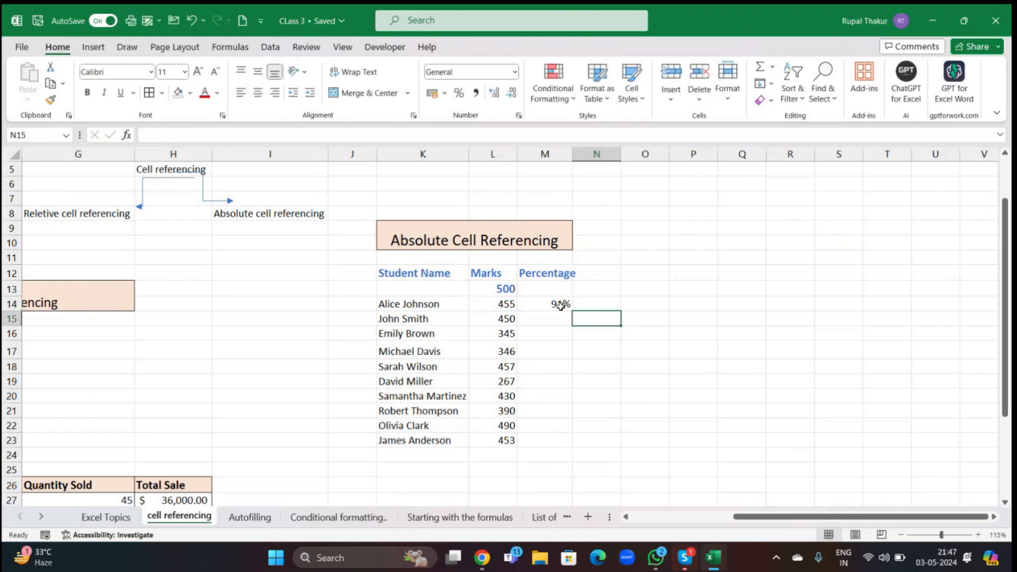
pyautogui.click(544, 300)
pyautogui.moveTo(572, 307); pyautogui.dragTo(568, 446)
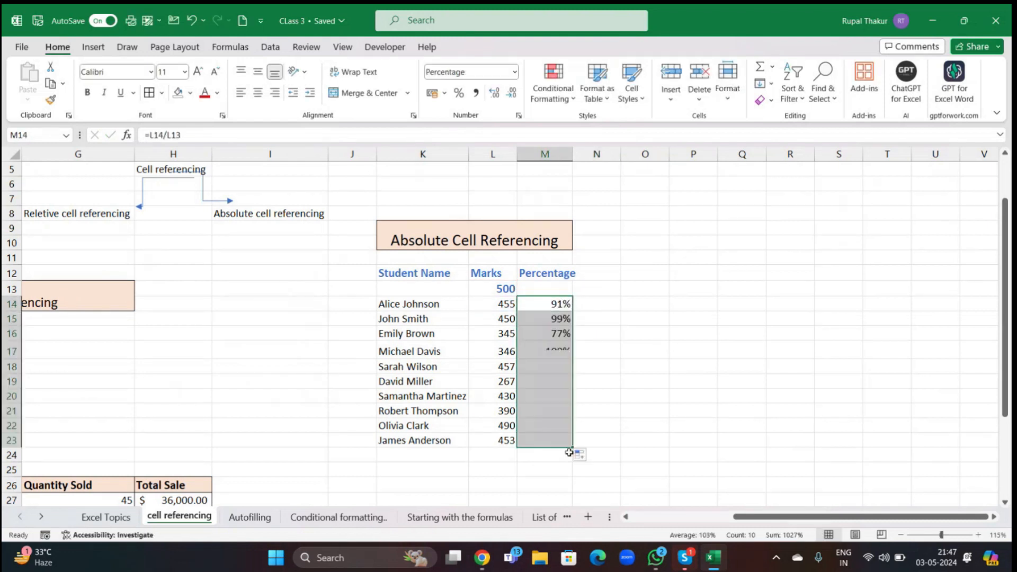
pyautogui.click(640, 431)
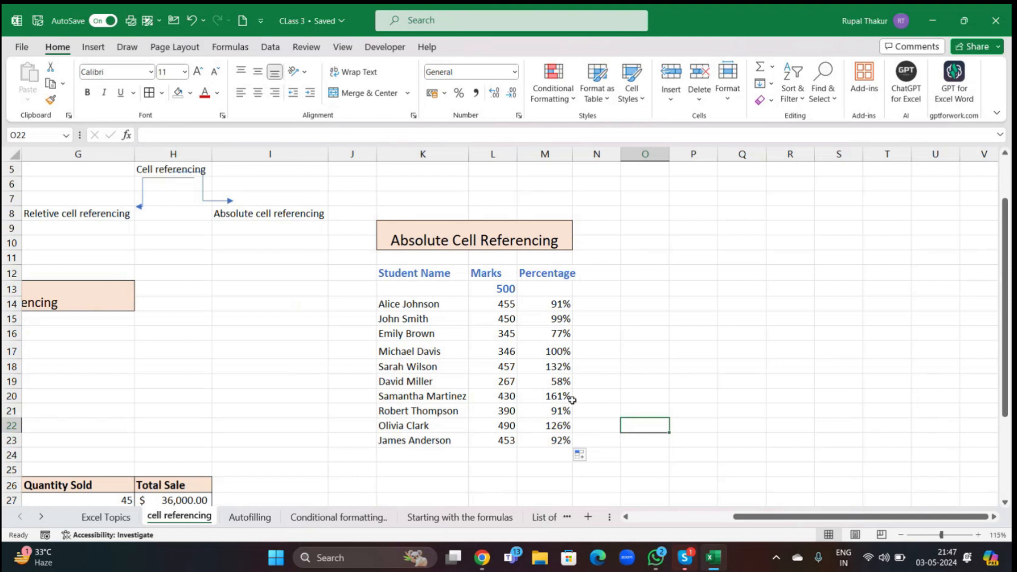
# Inspect the cell references in the filled Percentage formulas, checking how the divisor shifts from M14 downward to M23.
pyautogui.doubleClick(560, 303)
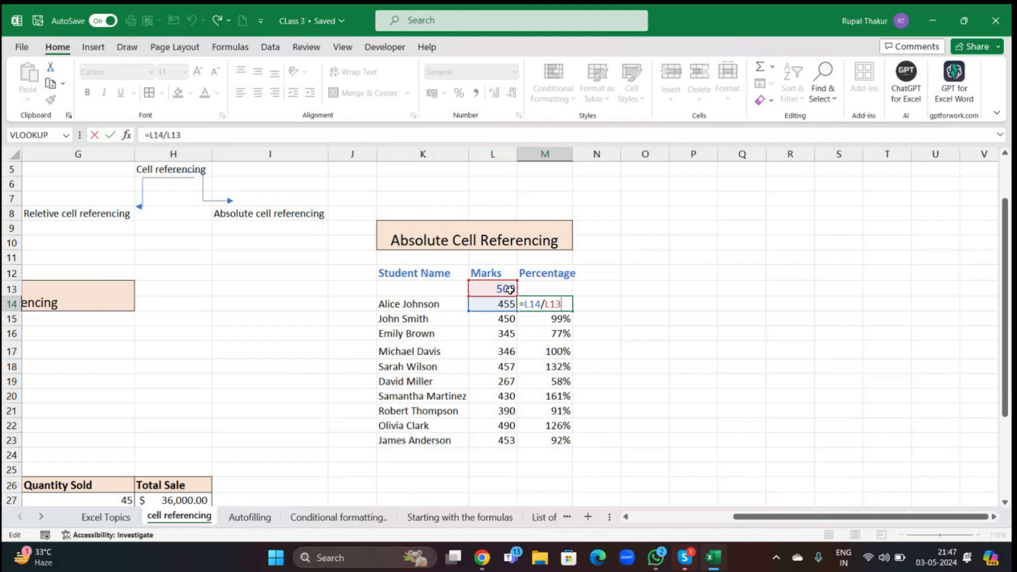
pyautogui.press('Return')
pyautogui.doubleClick(560, 320)
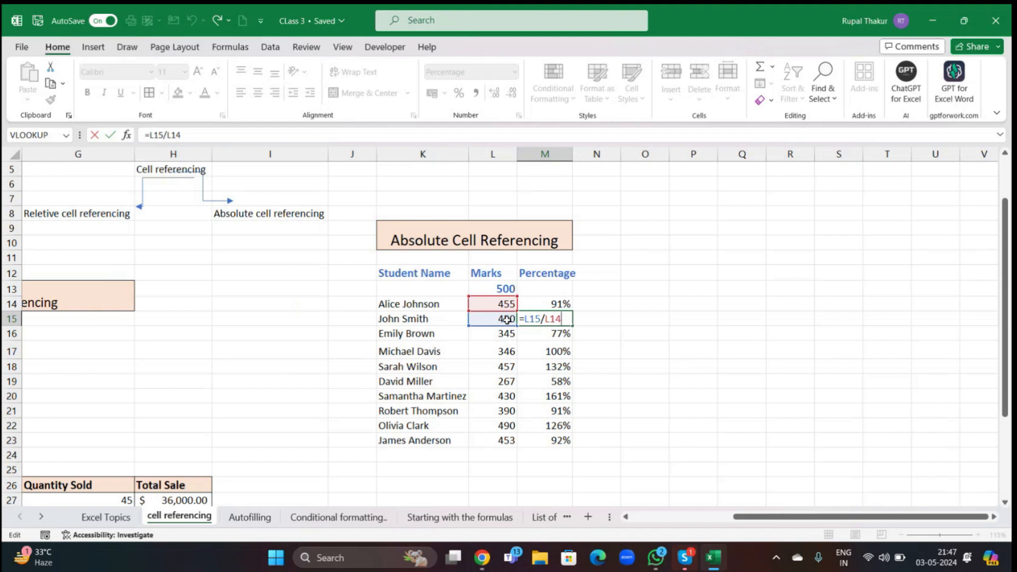
pyautogui.press('Return')
pyautogui.doubleClick(554, 333)
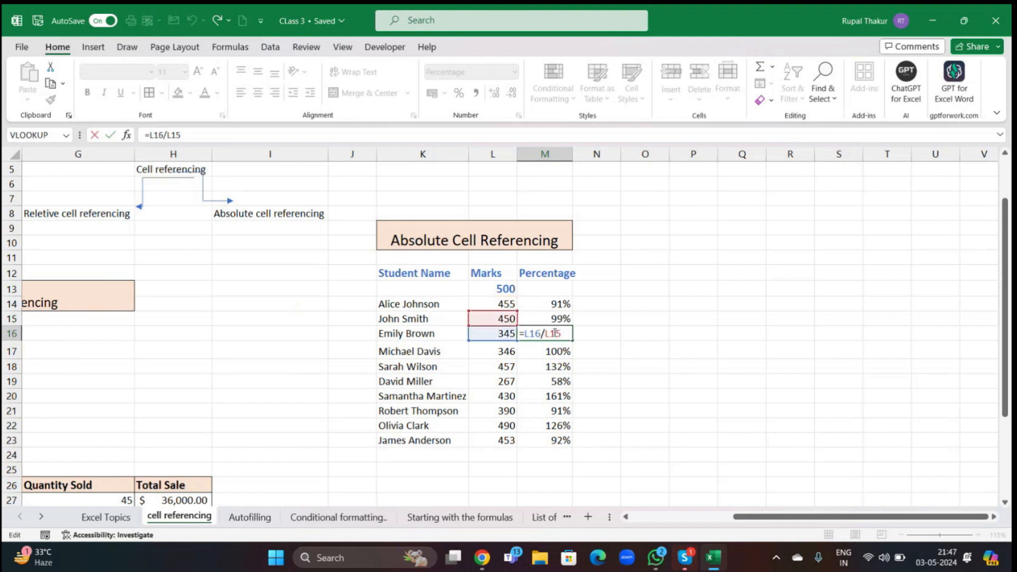
pyautogui.doubleClick(557, 352)
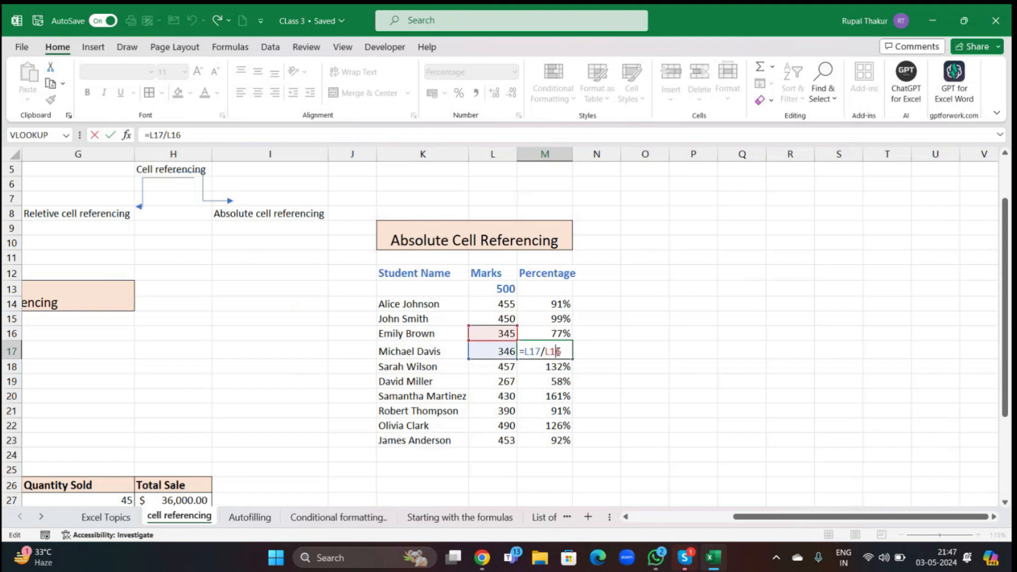
pyautogui.doubleClick(555, 372)
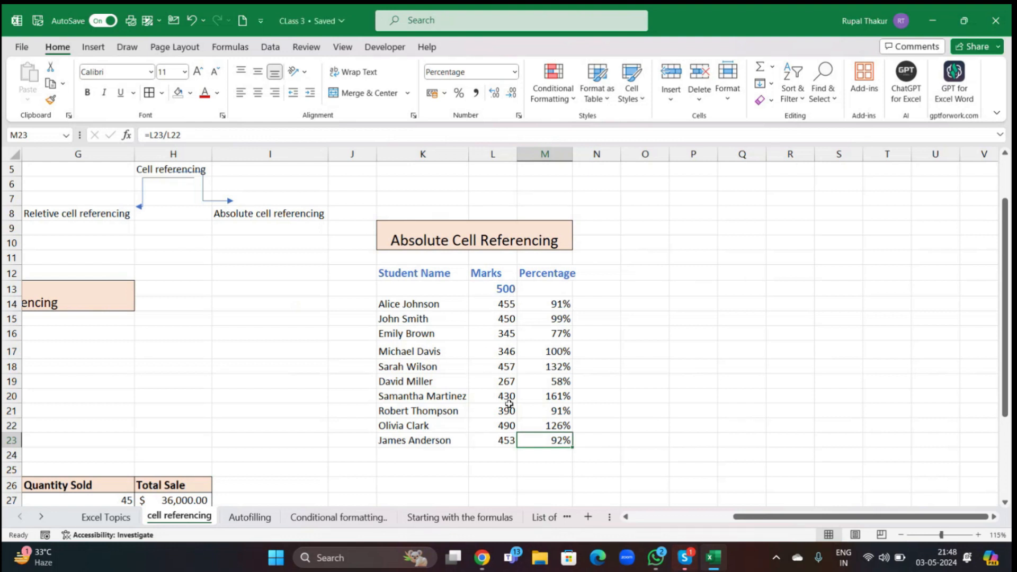
pyautogui.click(500, 454)
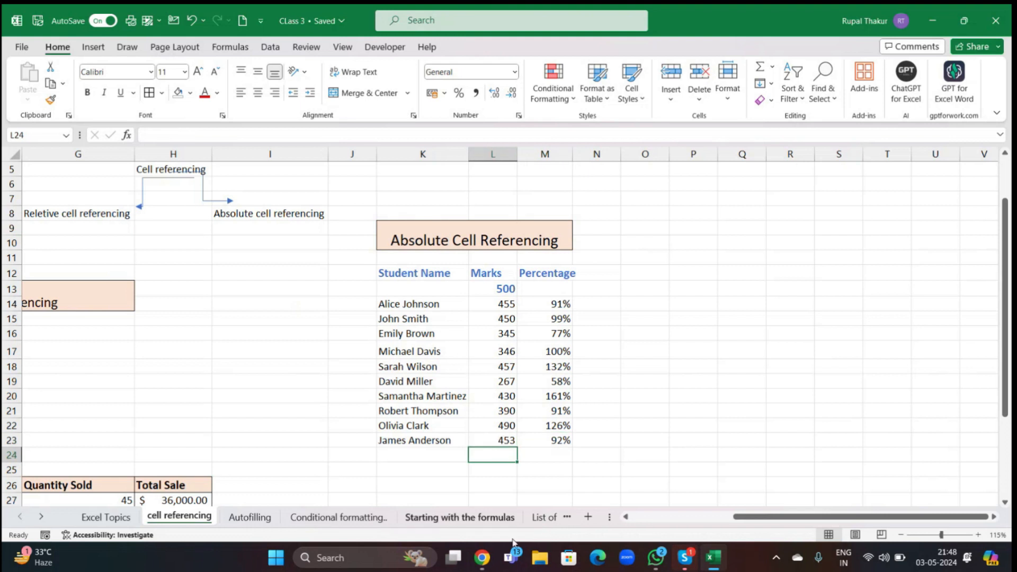
# Make the total marks reference in M14 absolute so the formula reads =L14/$L$13.
pyautogui.doubleClick(560, 304)
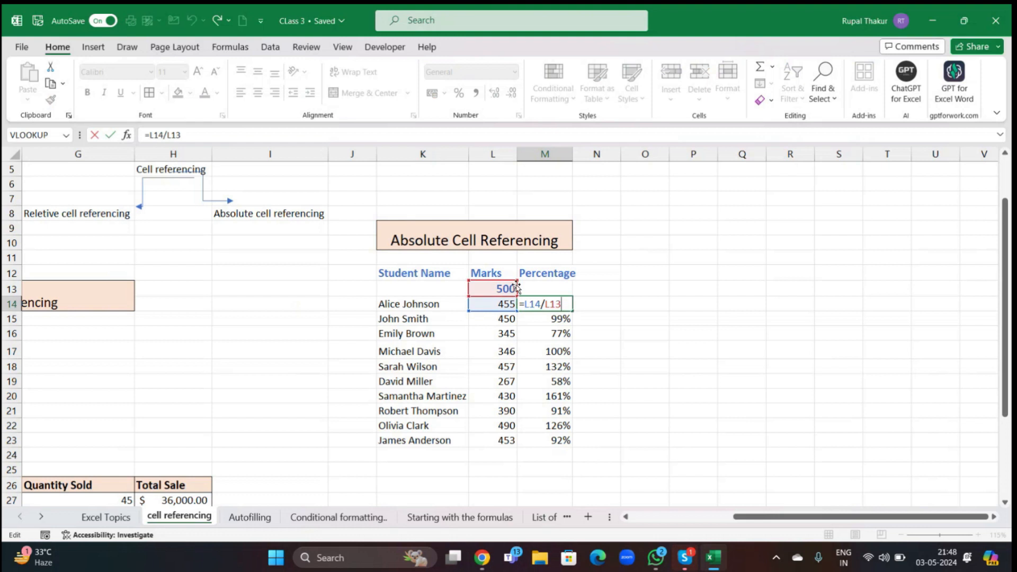
pyautogui.click(550, 304)
pyautogui.press('F4')
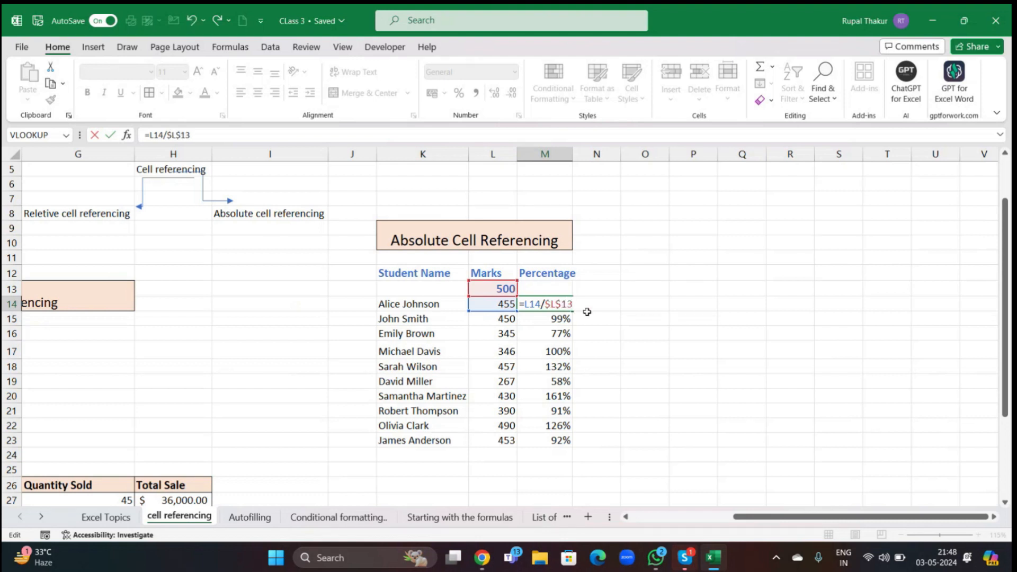
pyautogui.press('Return')
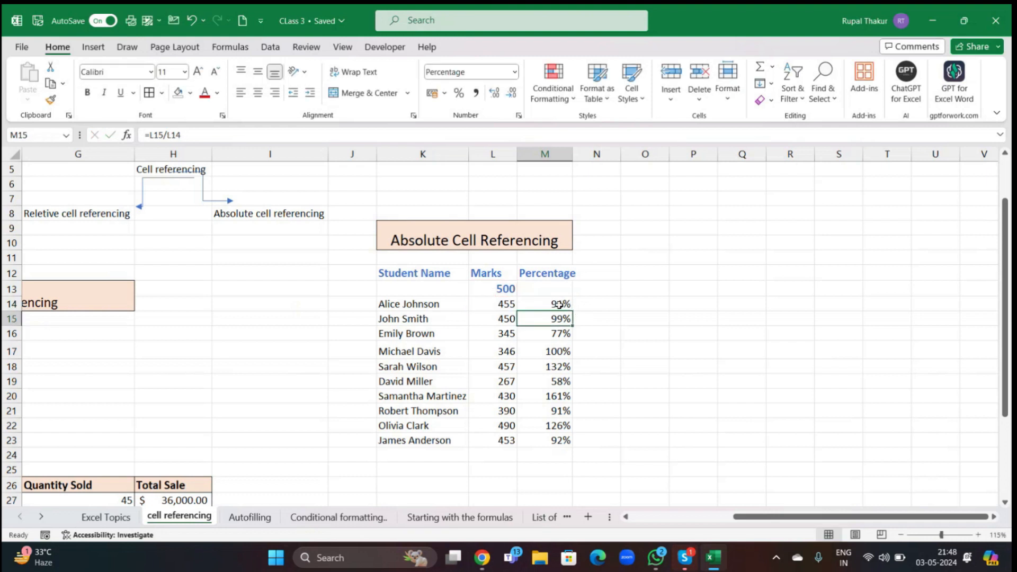
# Fill the Percentage formula with the absolute total marks reference from M14 down through M23.
pyautogui.click(538, 306)
pyautogui.moveTo(565, 310); pyautogui.dragTo(577, 315)
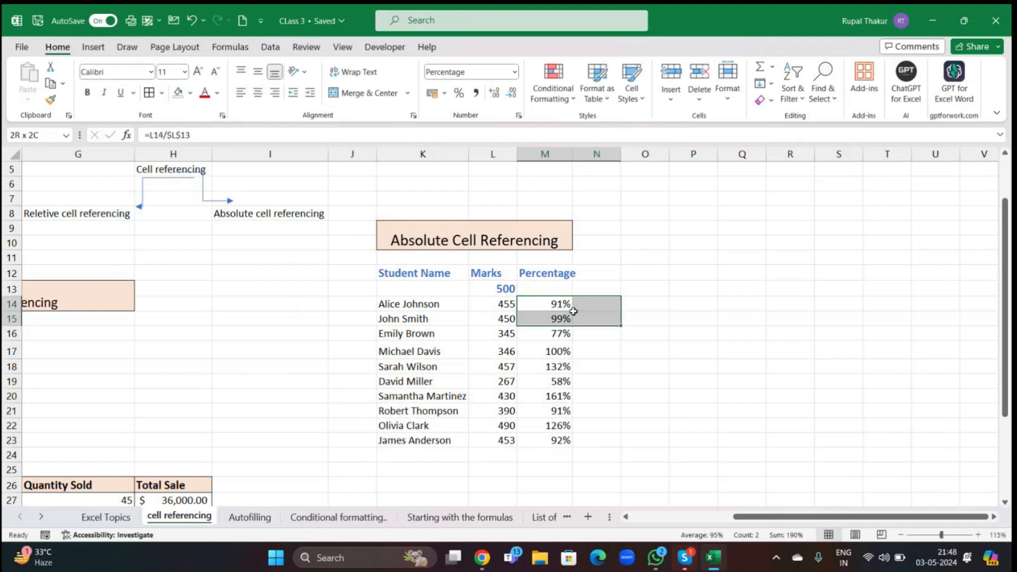
pyautogui.click(583, 318)
pyautogui.click(560, 305)
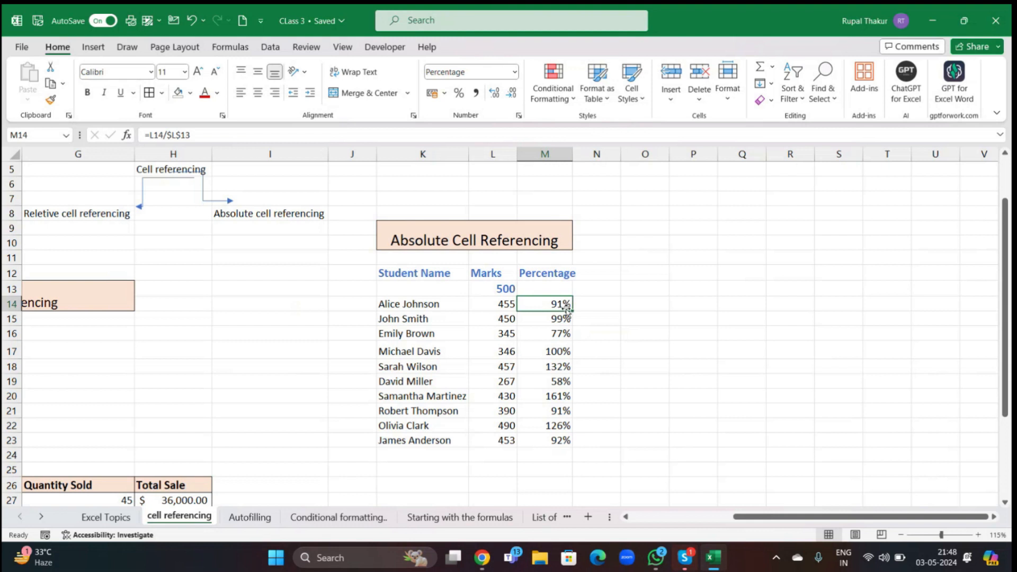
pyautogui.moveTo(572, 311); pyautogui.dragTo(569, 445)
pyautogui.click(640, 433)
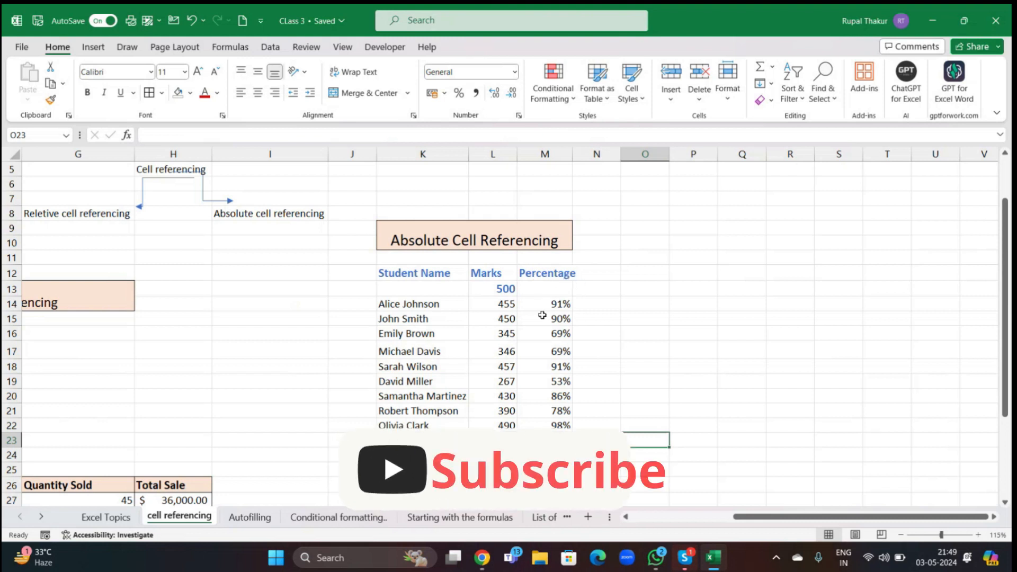
# Inspect the absolute references in the Percentage formulas of M14, M15, M17, M19 and M23.
pyautogui.doubleClick(553, 304)
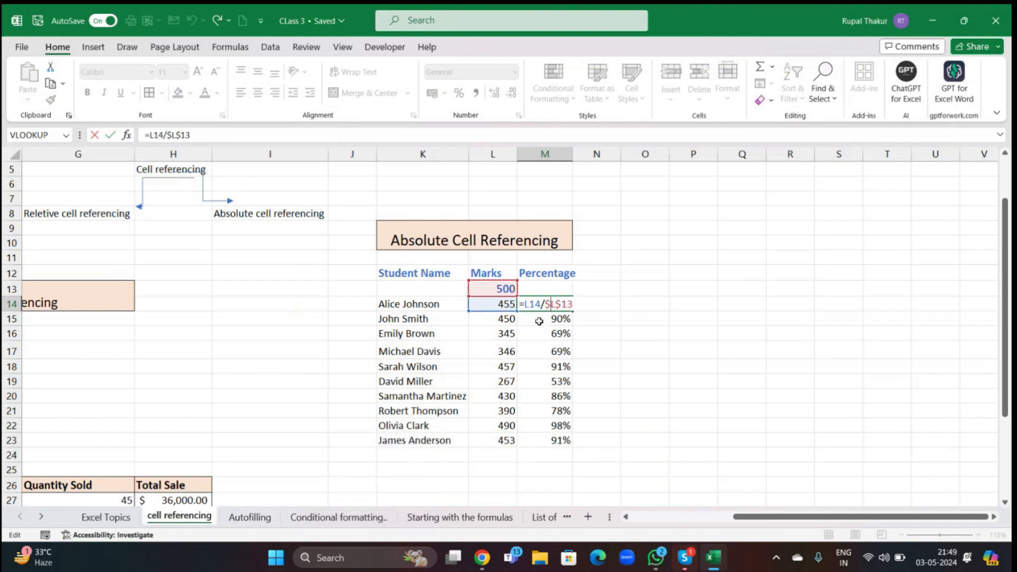
pyautogui.doubleClick(538, 321)
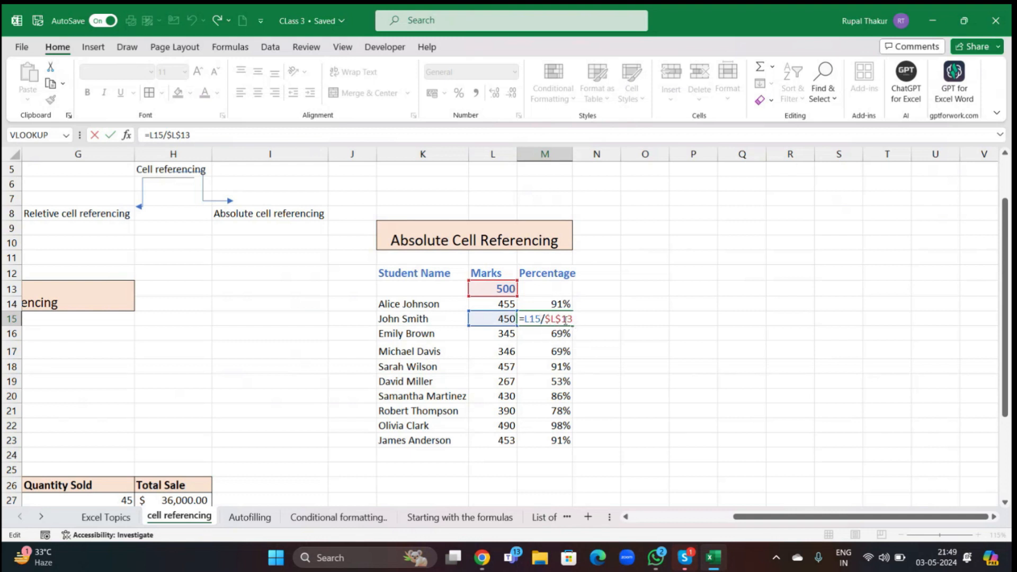
pyautogui.doubleClick(556, 351)
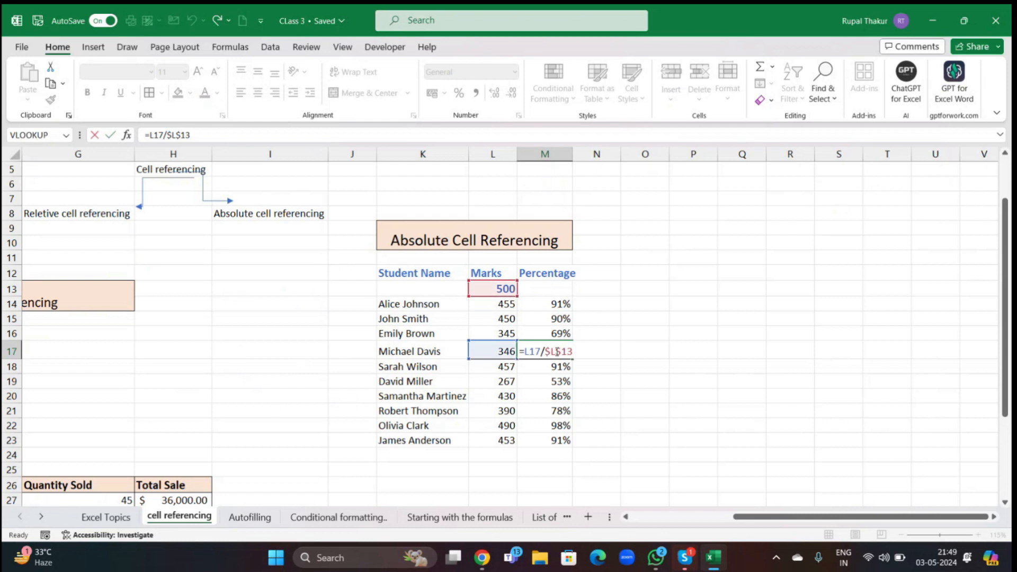
pyautogui.doubleClick(551, 383)
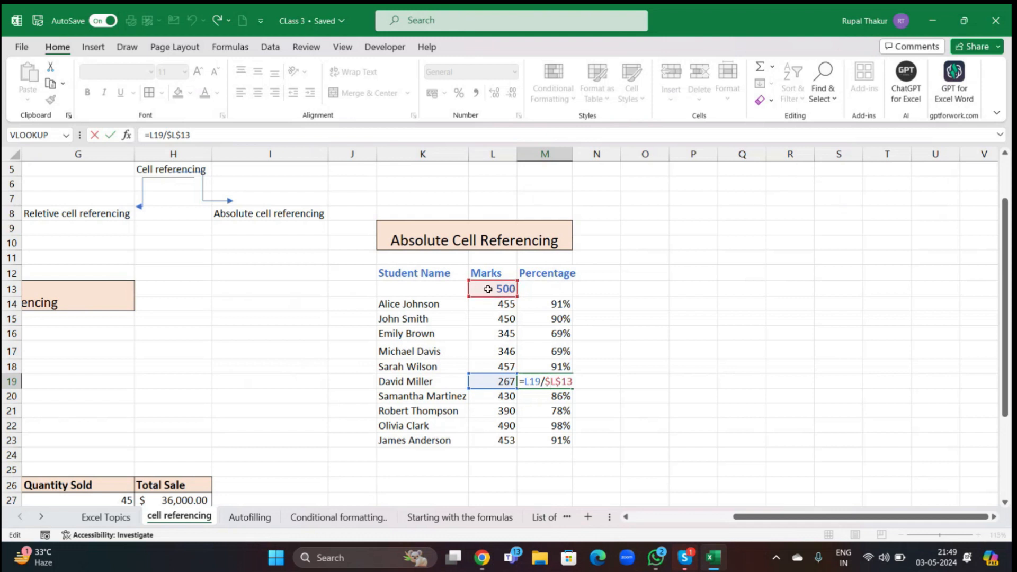
pyautogui.doubleClick(565, 435)
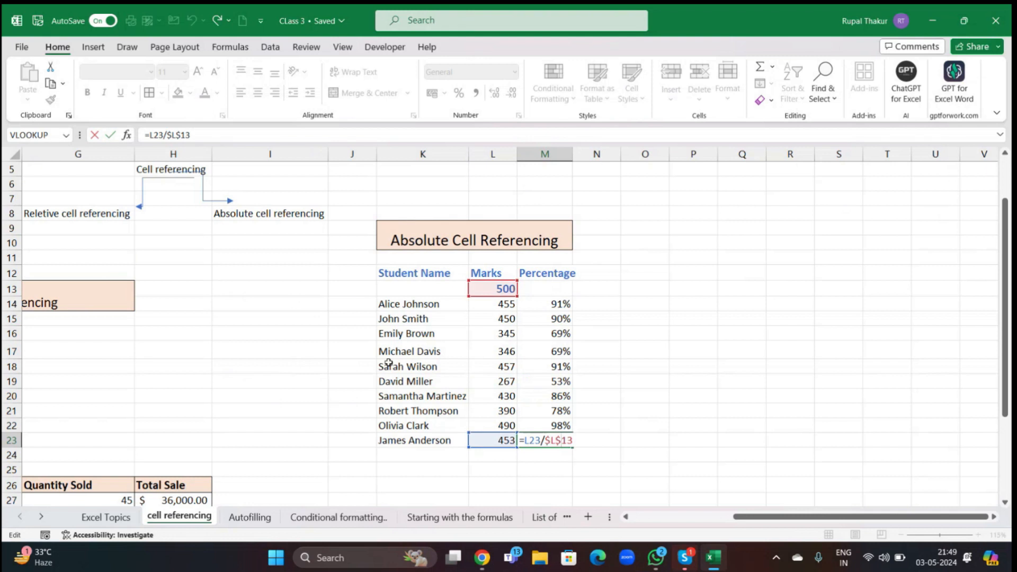
pyautogui.hscroll(-5, 389, 363)
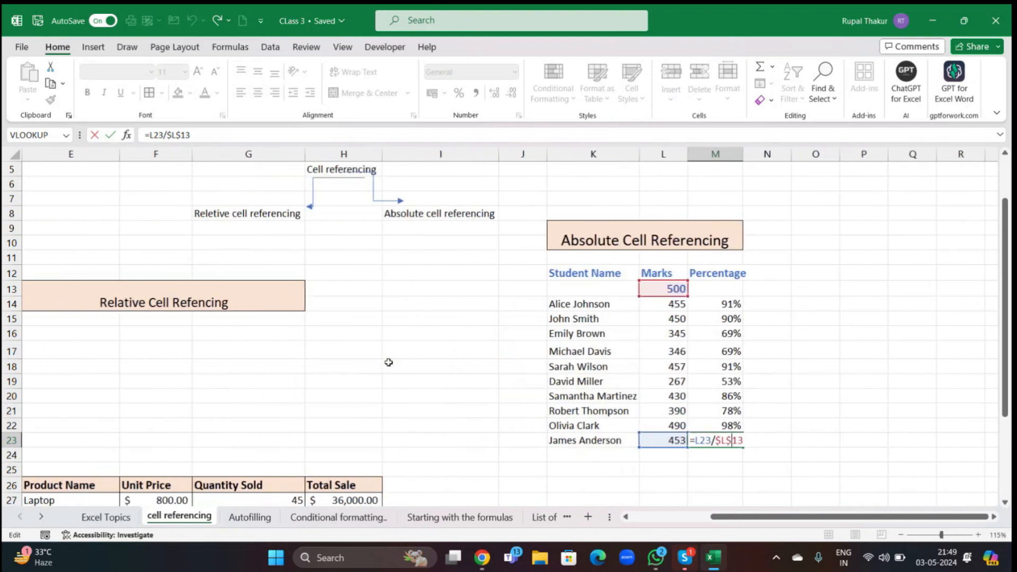